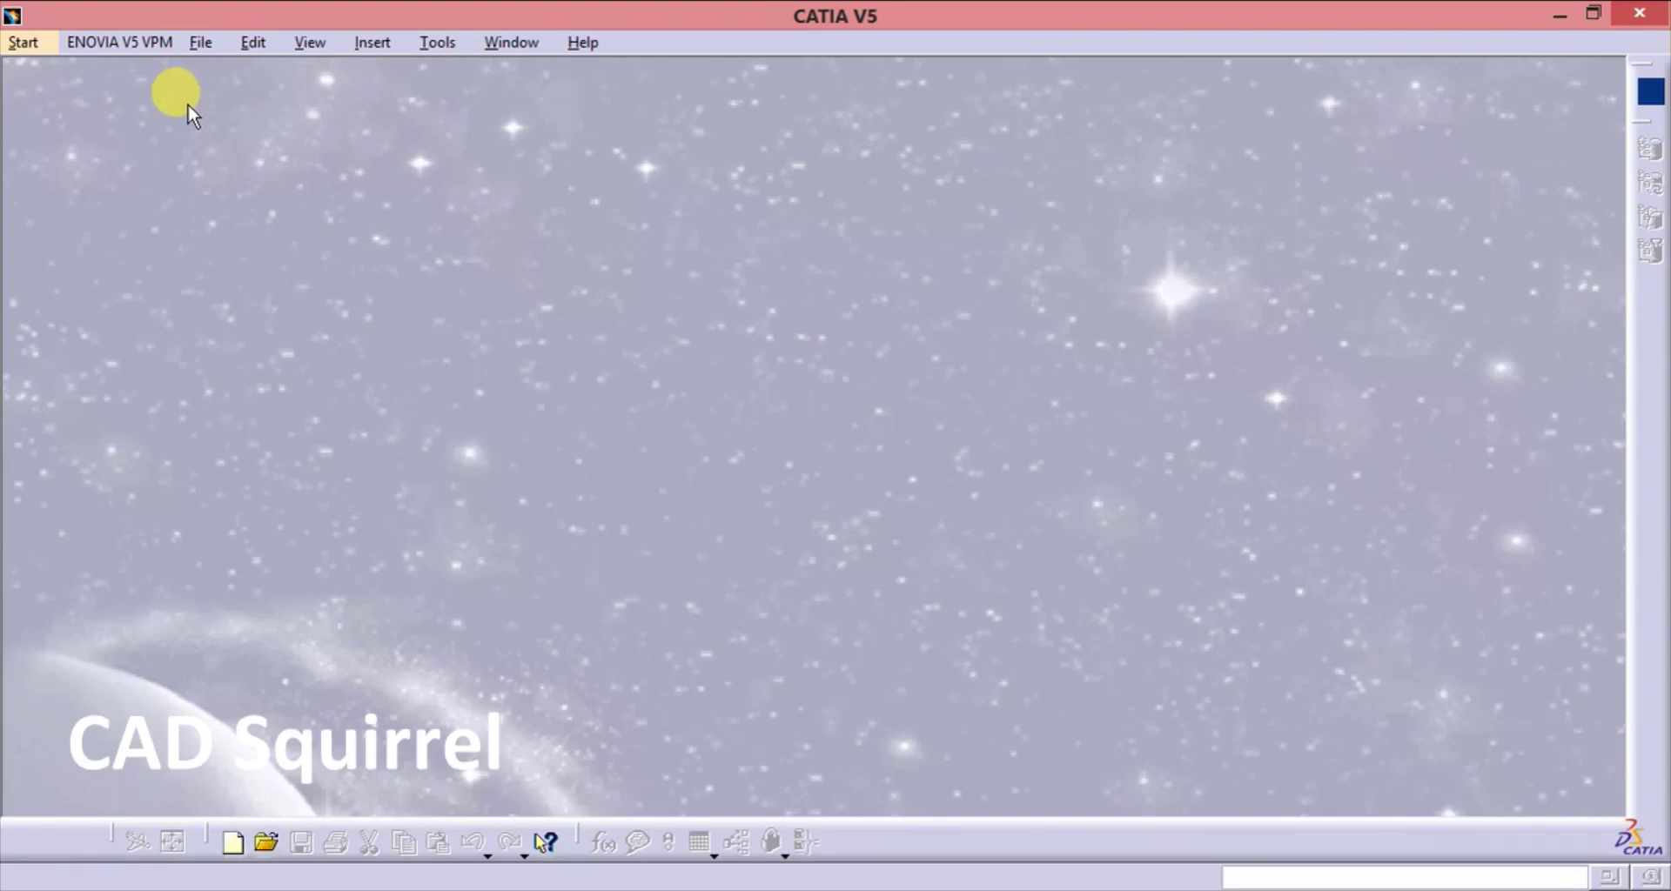
# Start a new product in the Assembly Design workbench
pyautogui.click(23, 42)
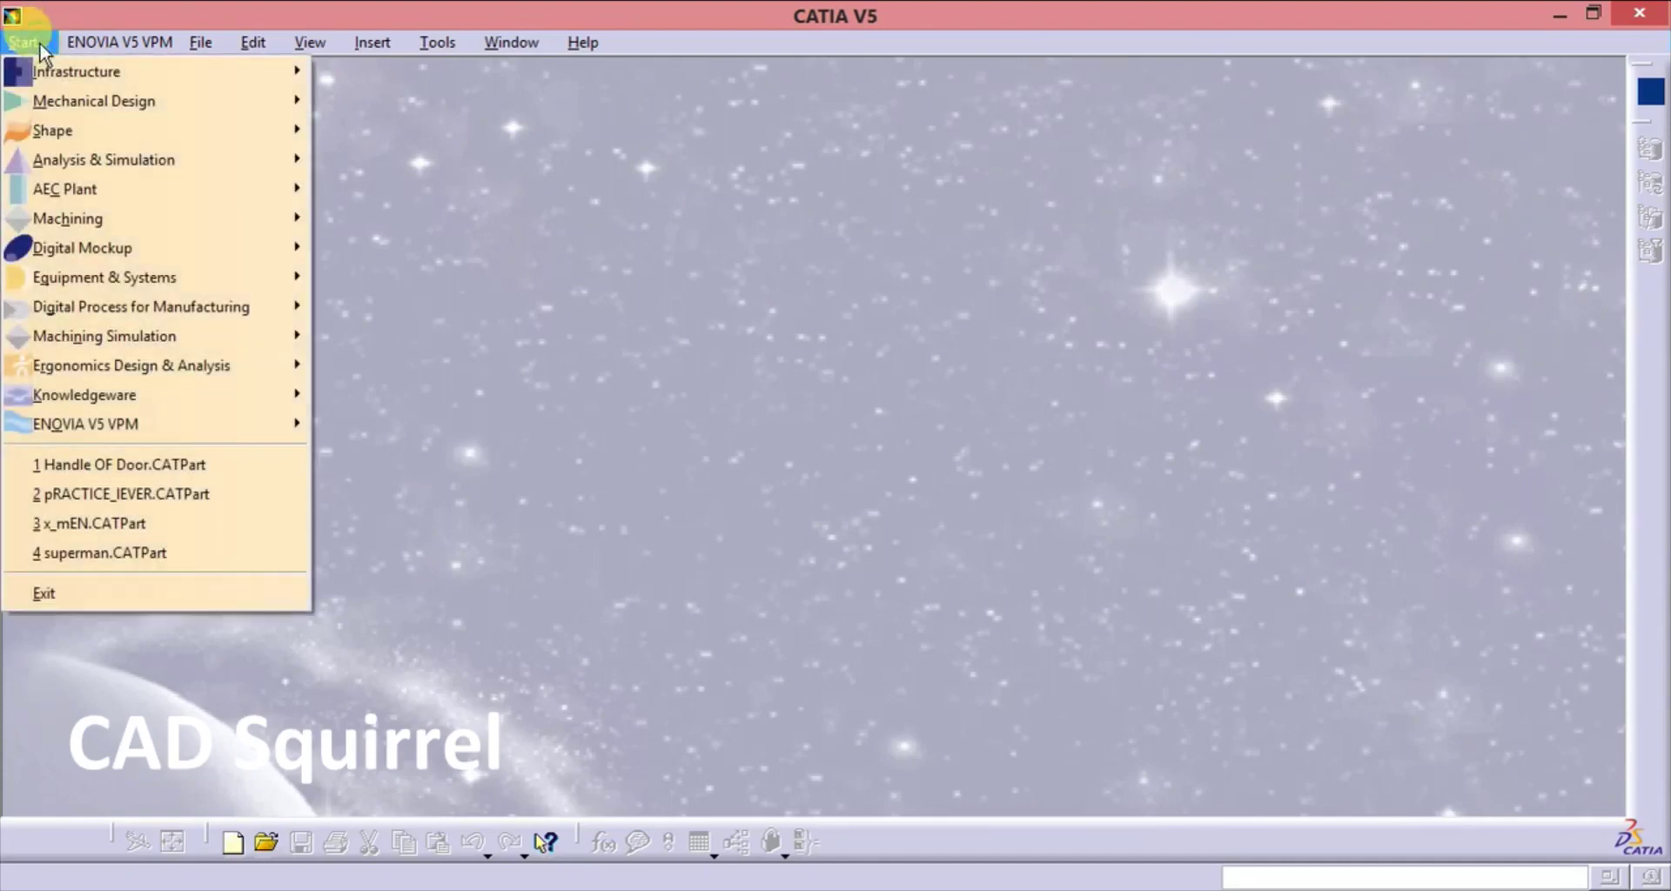
pyautogui.moveTo(77, 105)
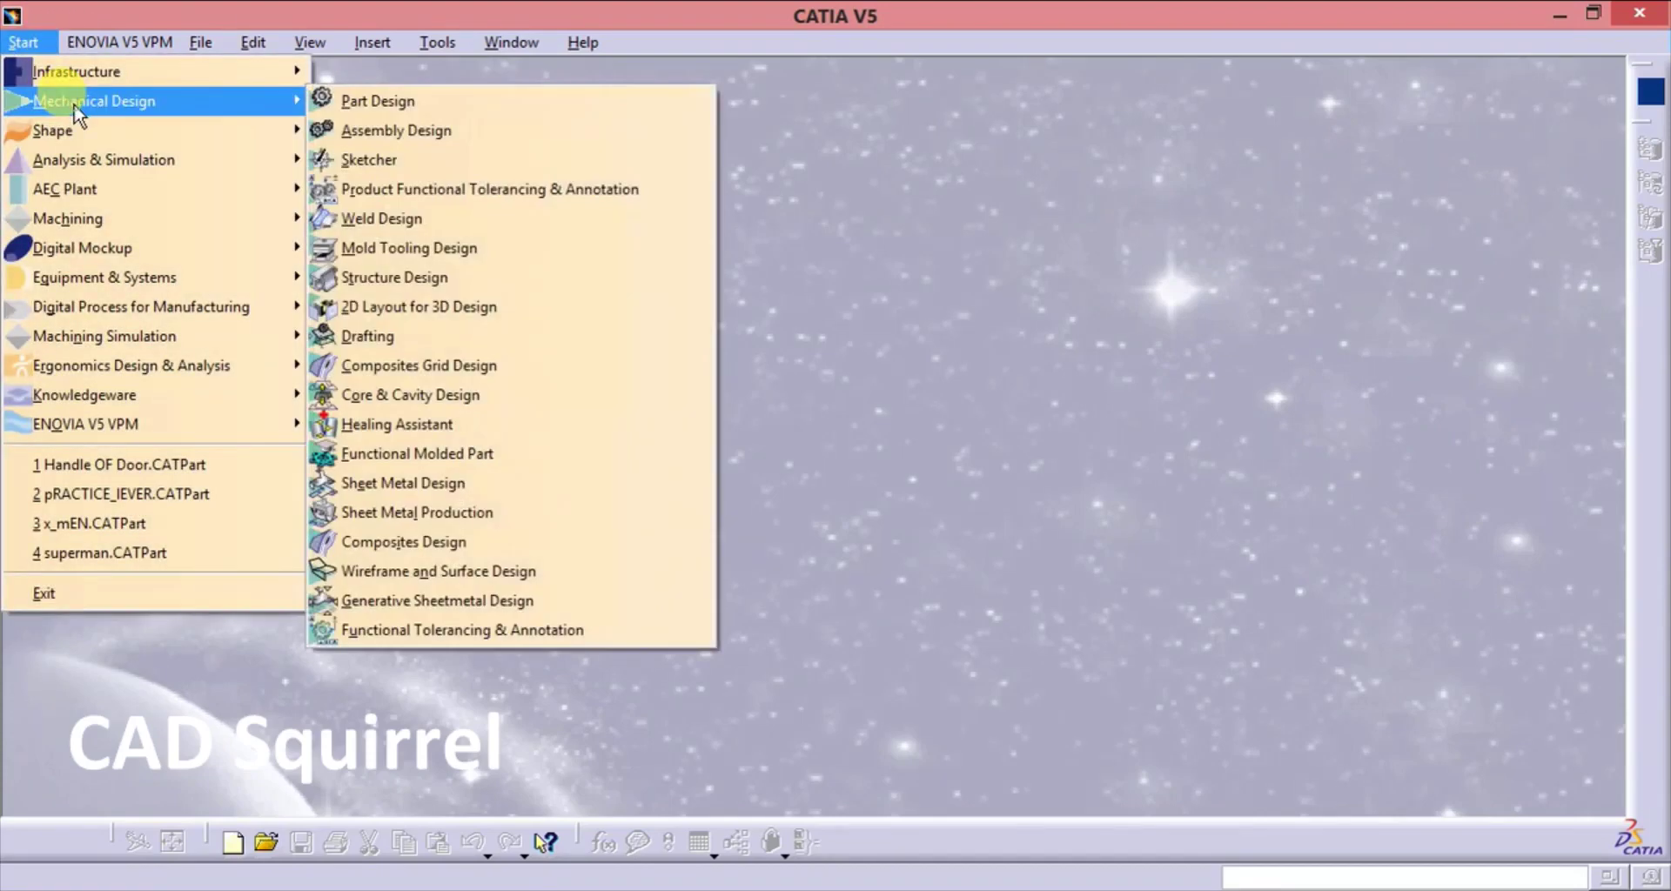
pyautogui.click(590, 131)
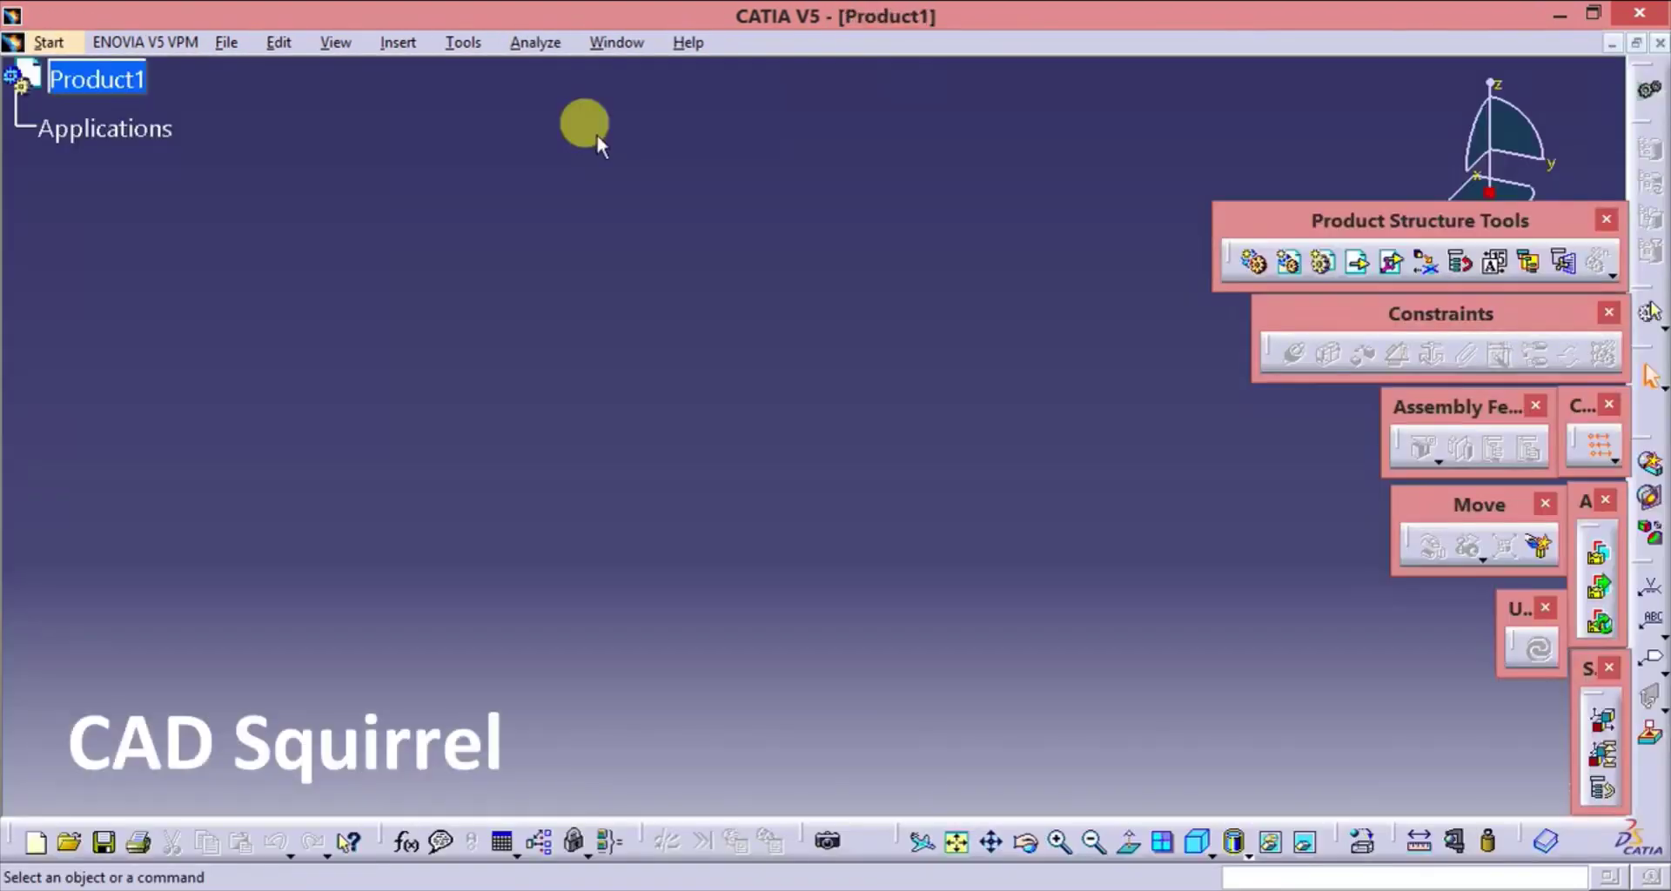
# Insert the existing component Flash_STL.stl into Product1
pyautogui.rightClick(135, 87)
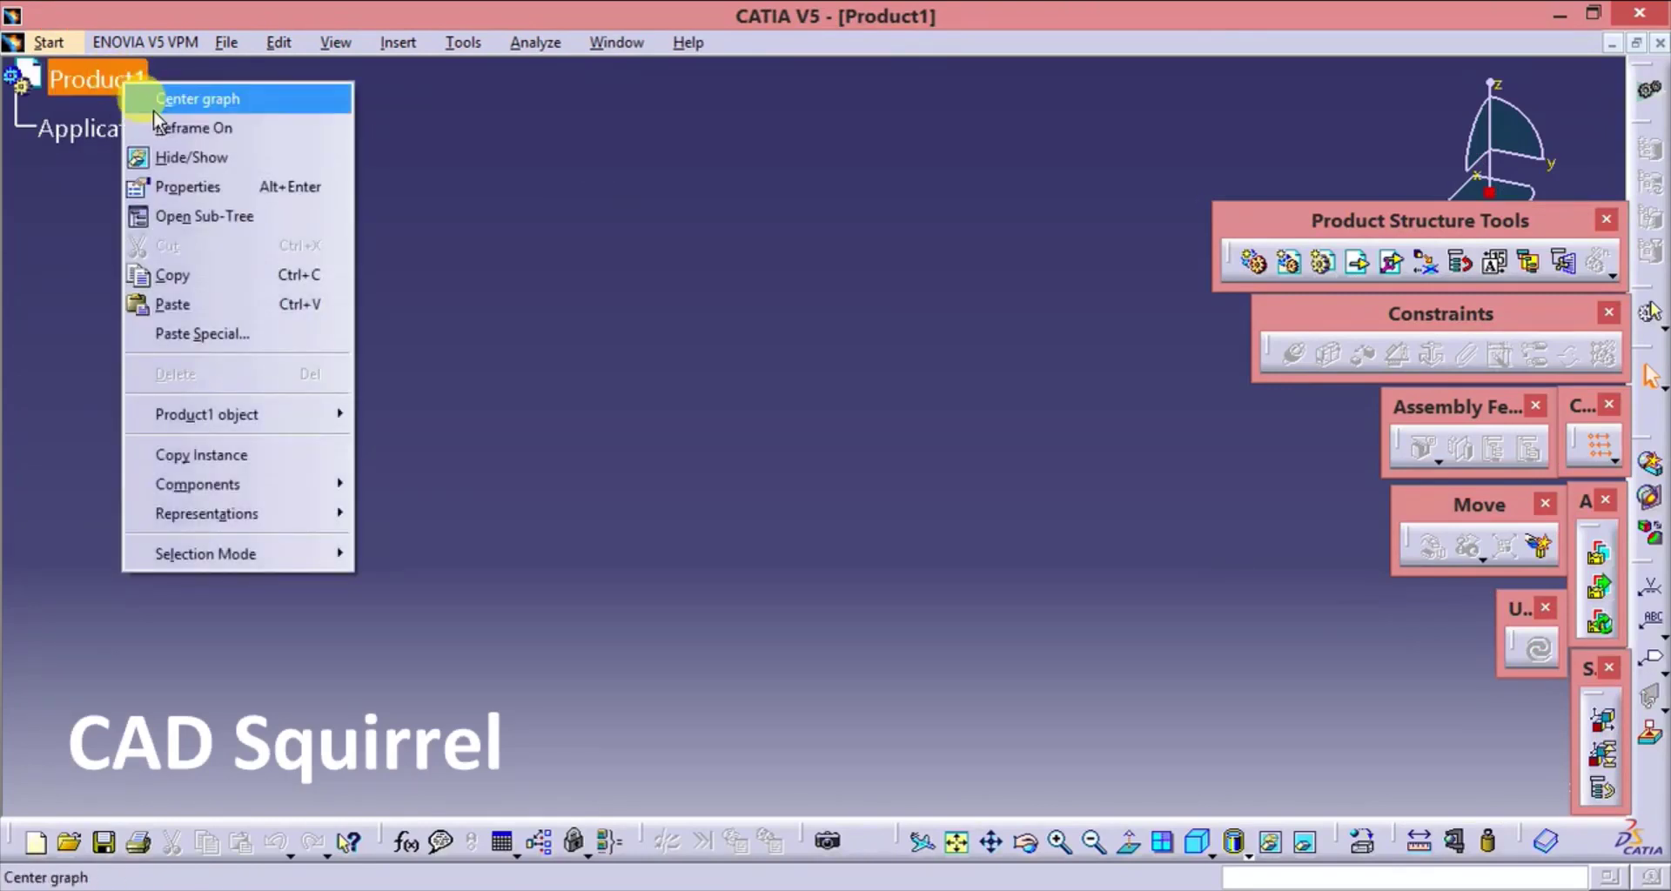
pyautogui.moveTo(224, 484)
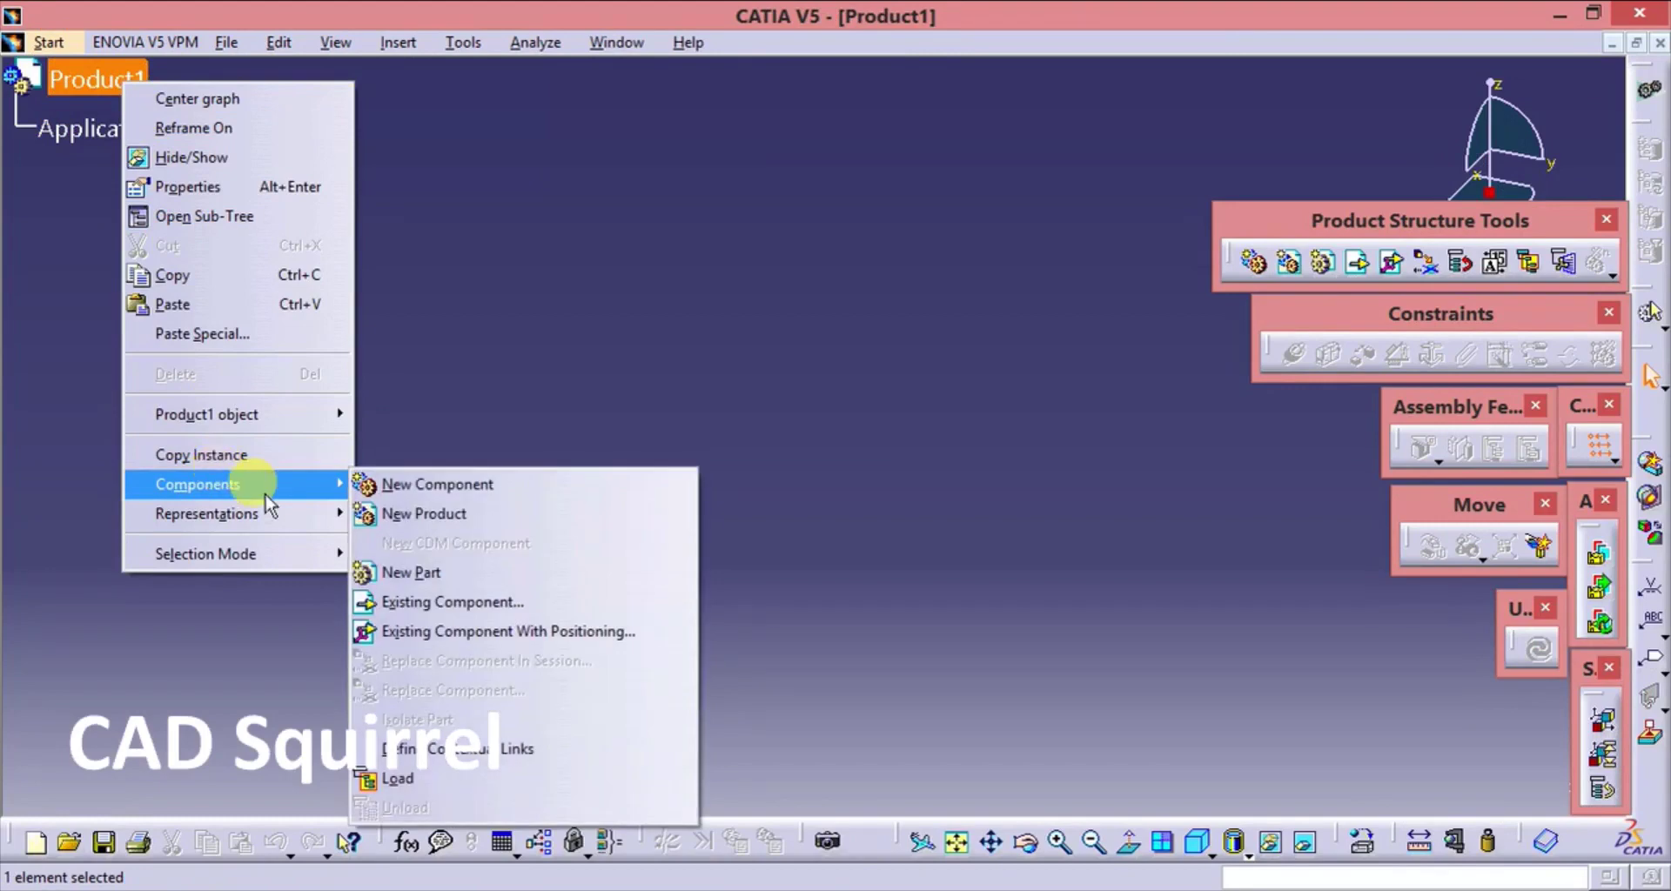
pyautogui.click(503, 603)
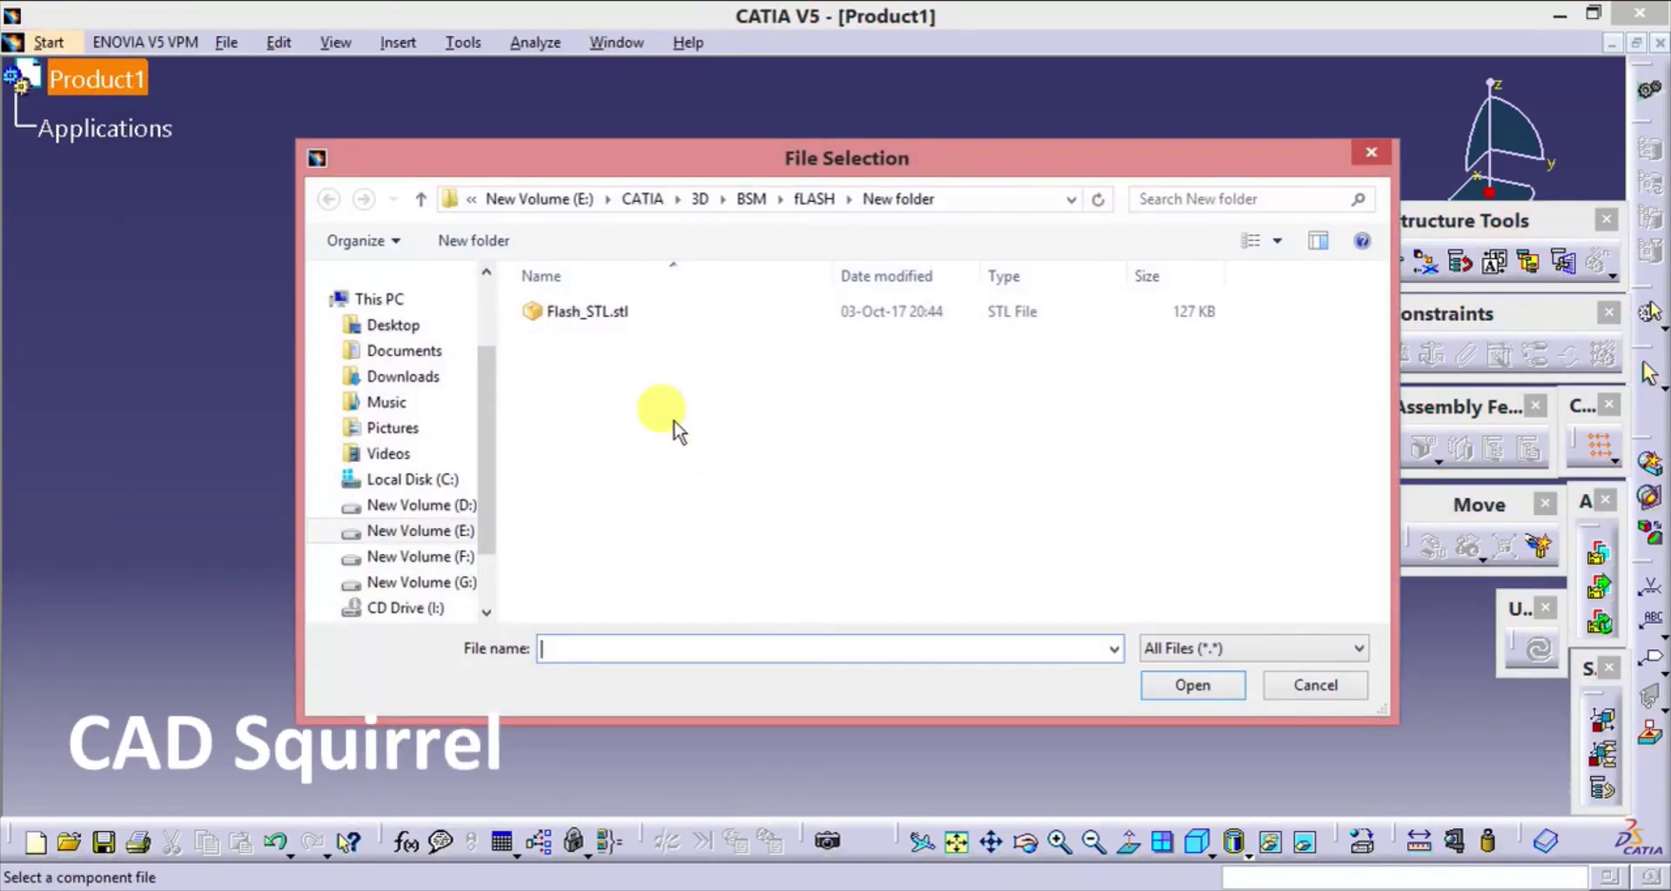
pyautogui.doubleClick(622, 318)
pyautogui.click(1186, 685)
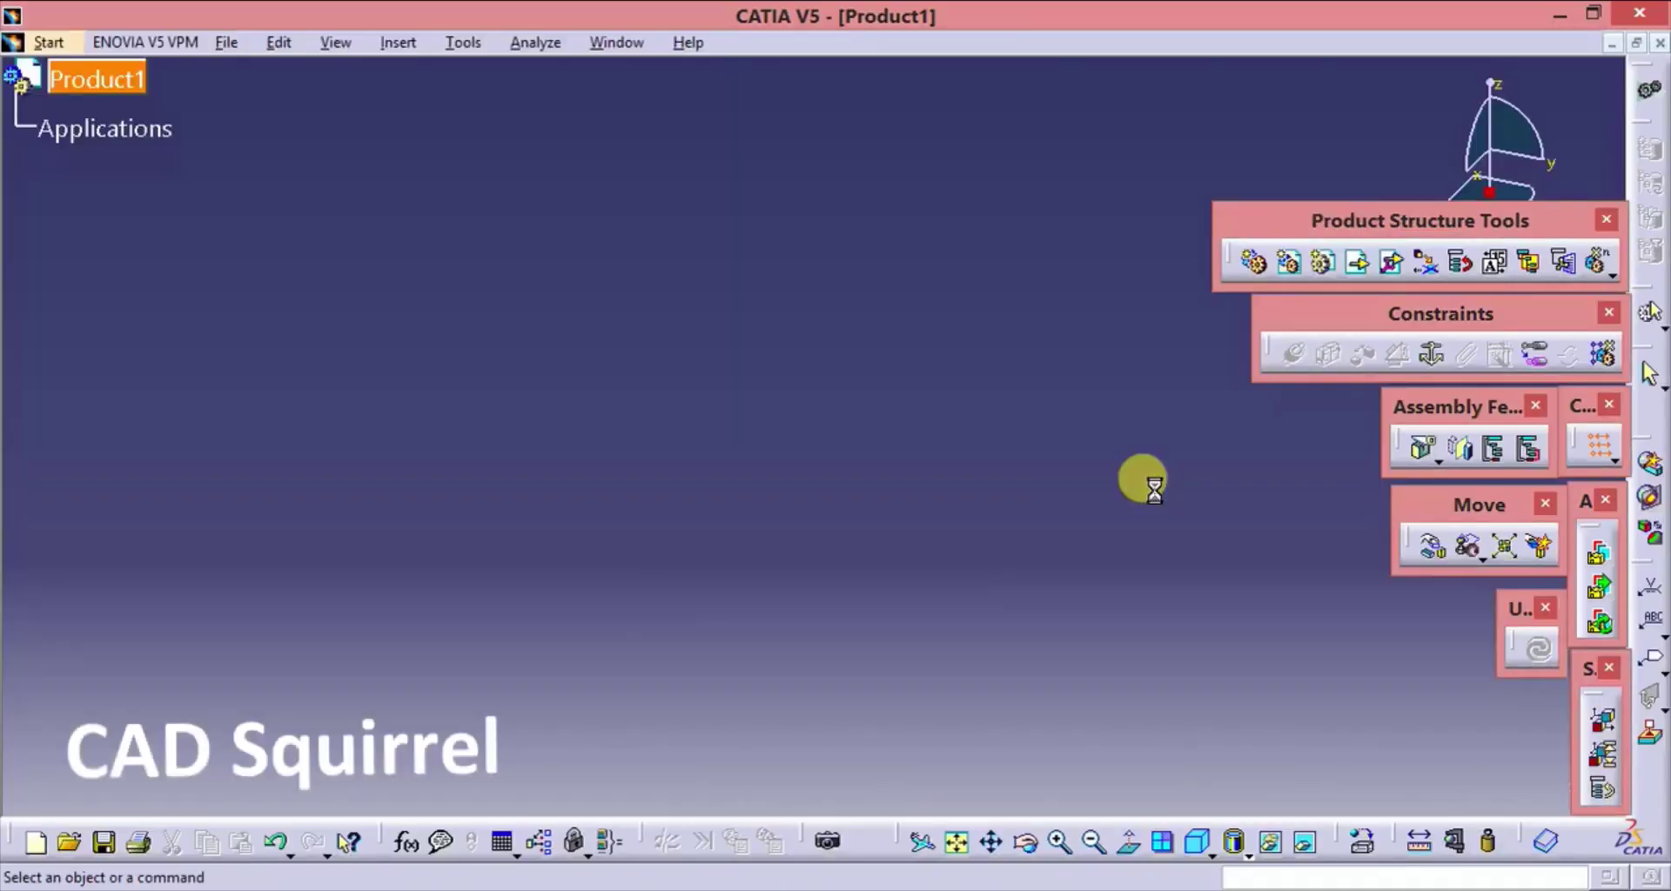
pyautogui.moveTo(807, 723); pyautogui.dragTo(932, 571, button='middle')
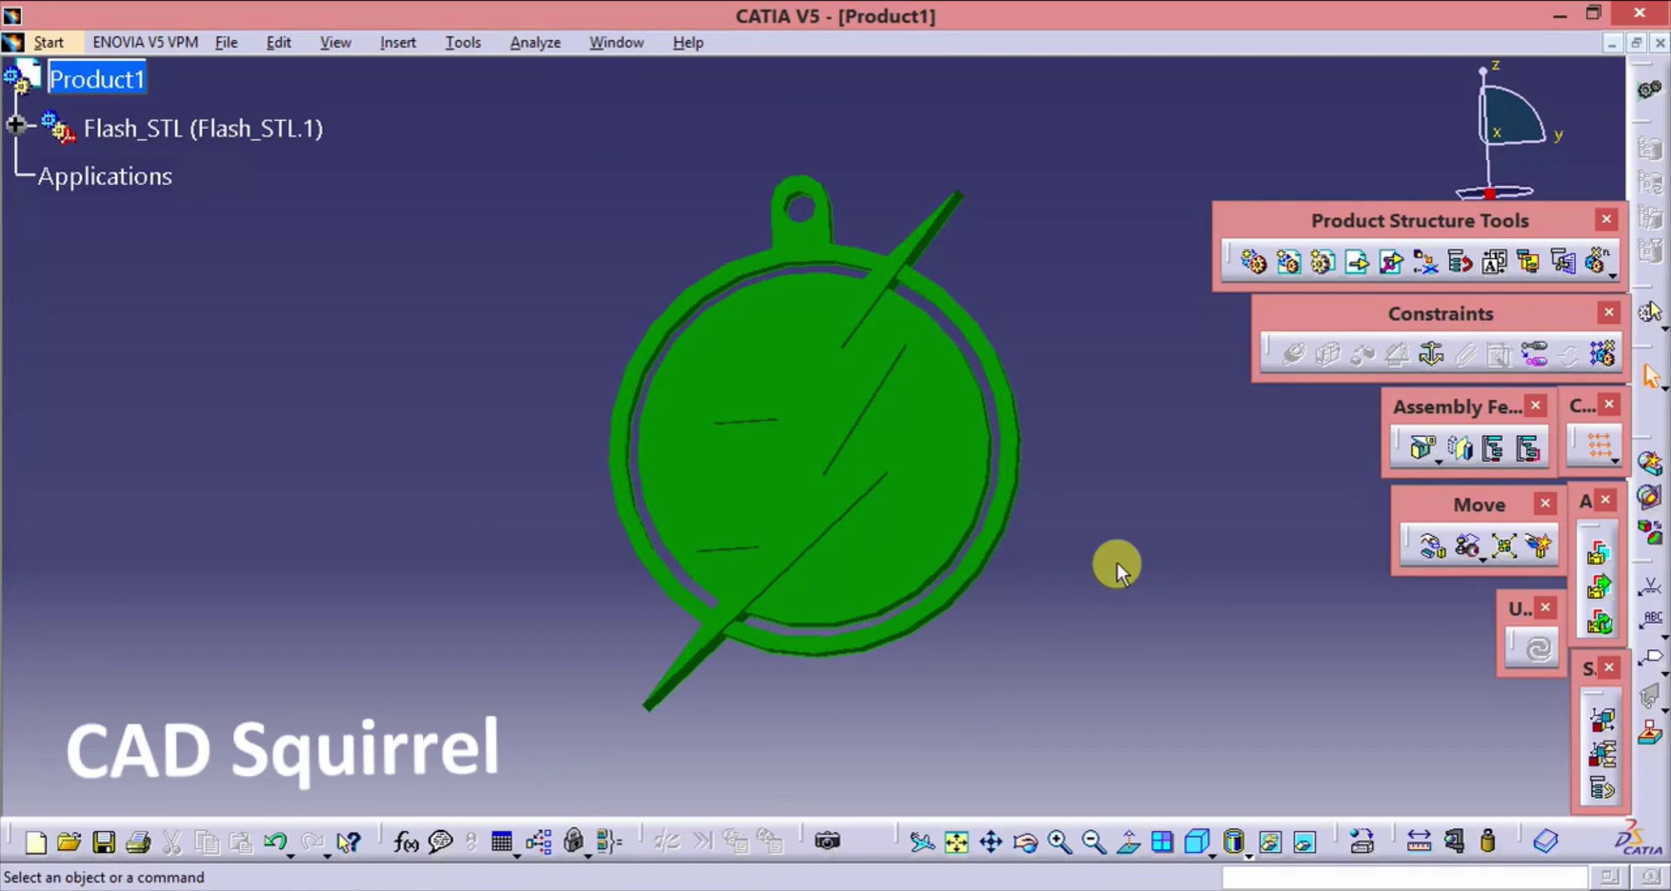
# Switch the product to the DMU Optimizer workbench
pyautogui.click(60, 45)
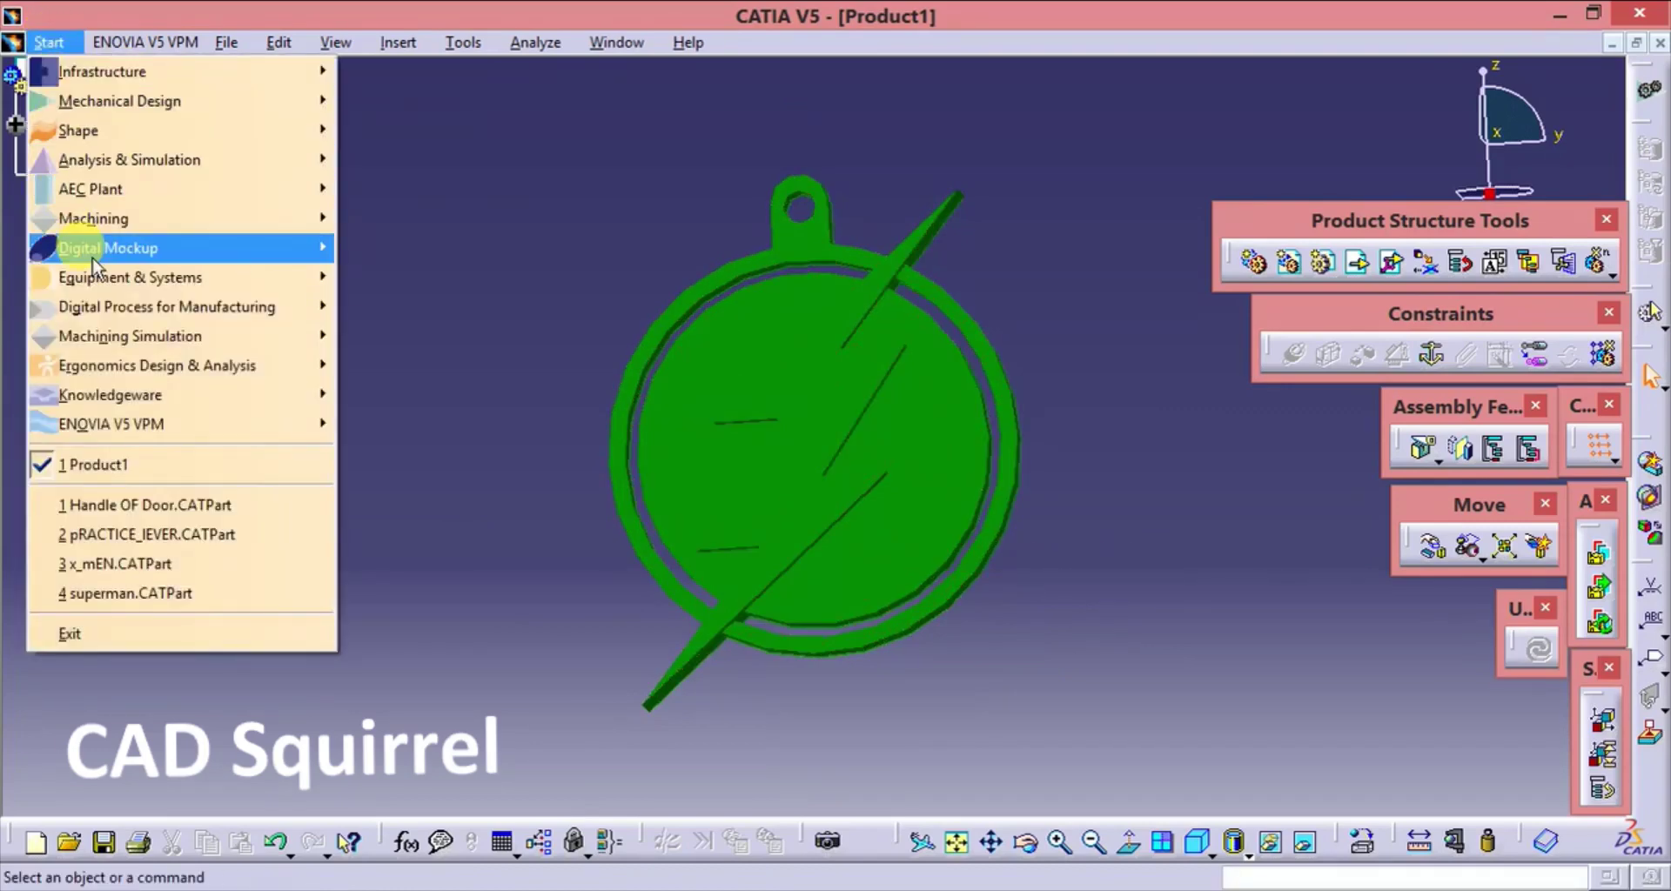
pyautogui.moveTo(102, 257)
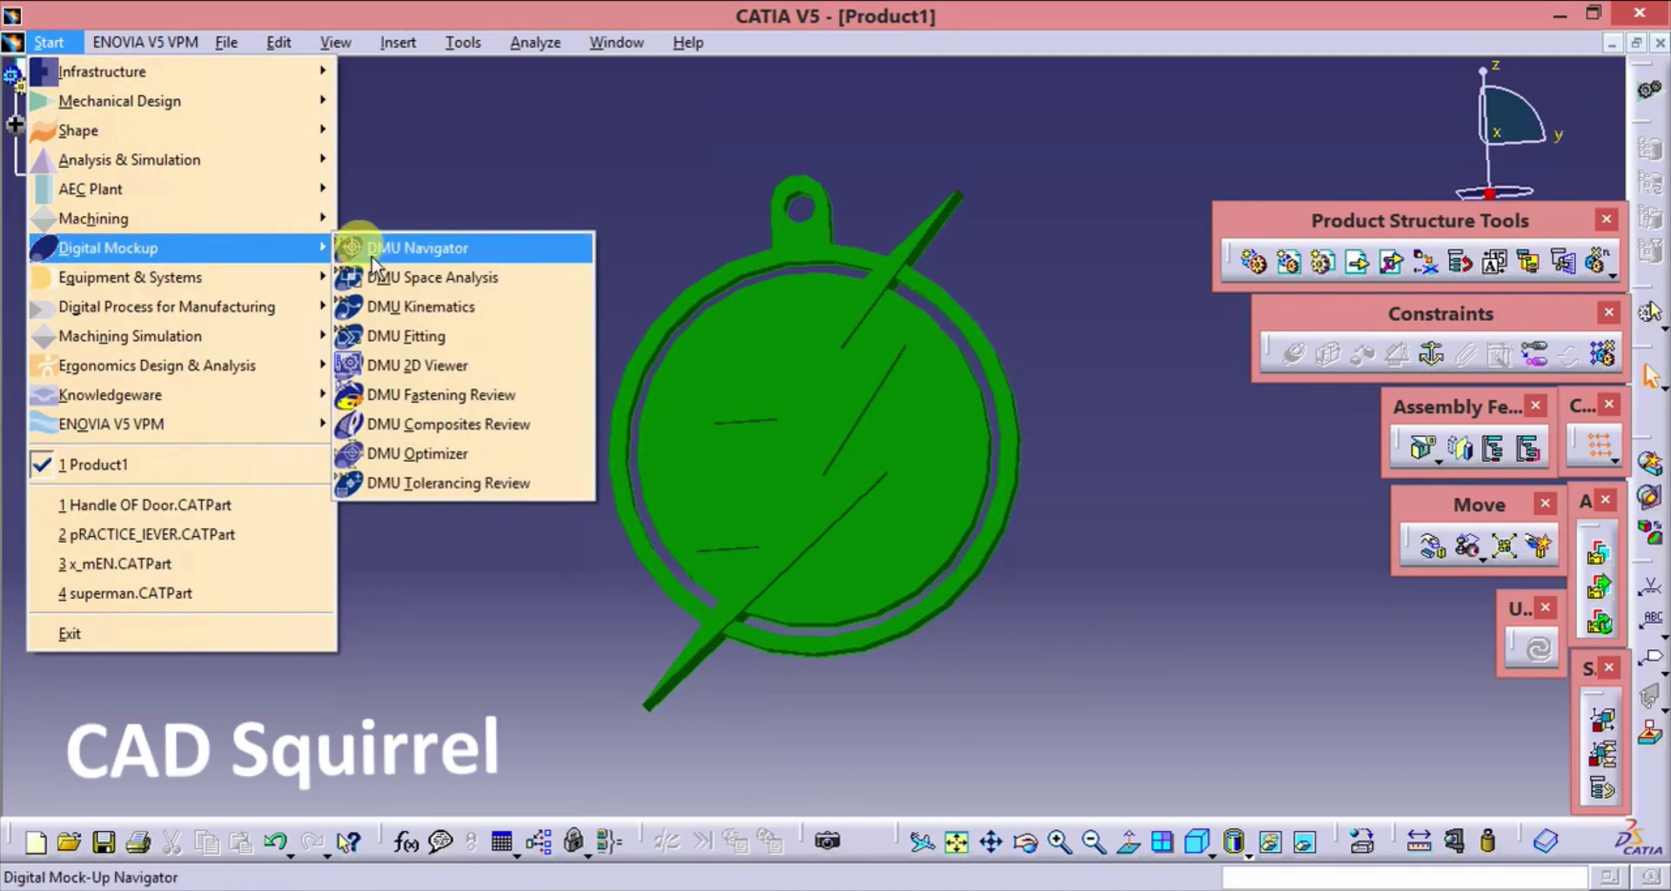
pyautogui.click(481, 461)
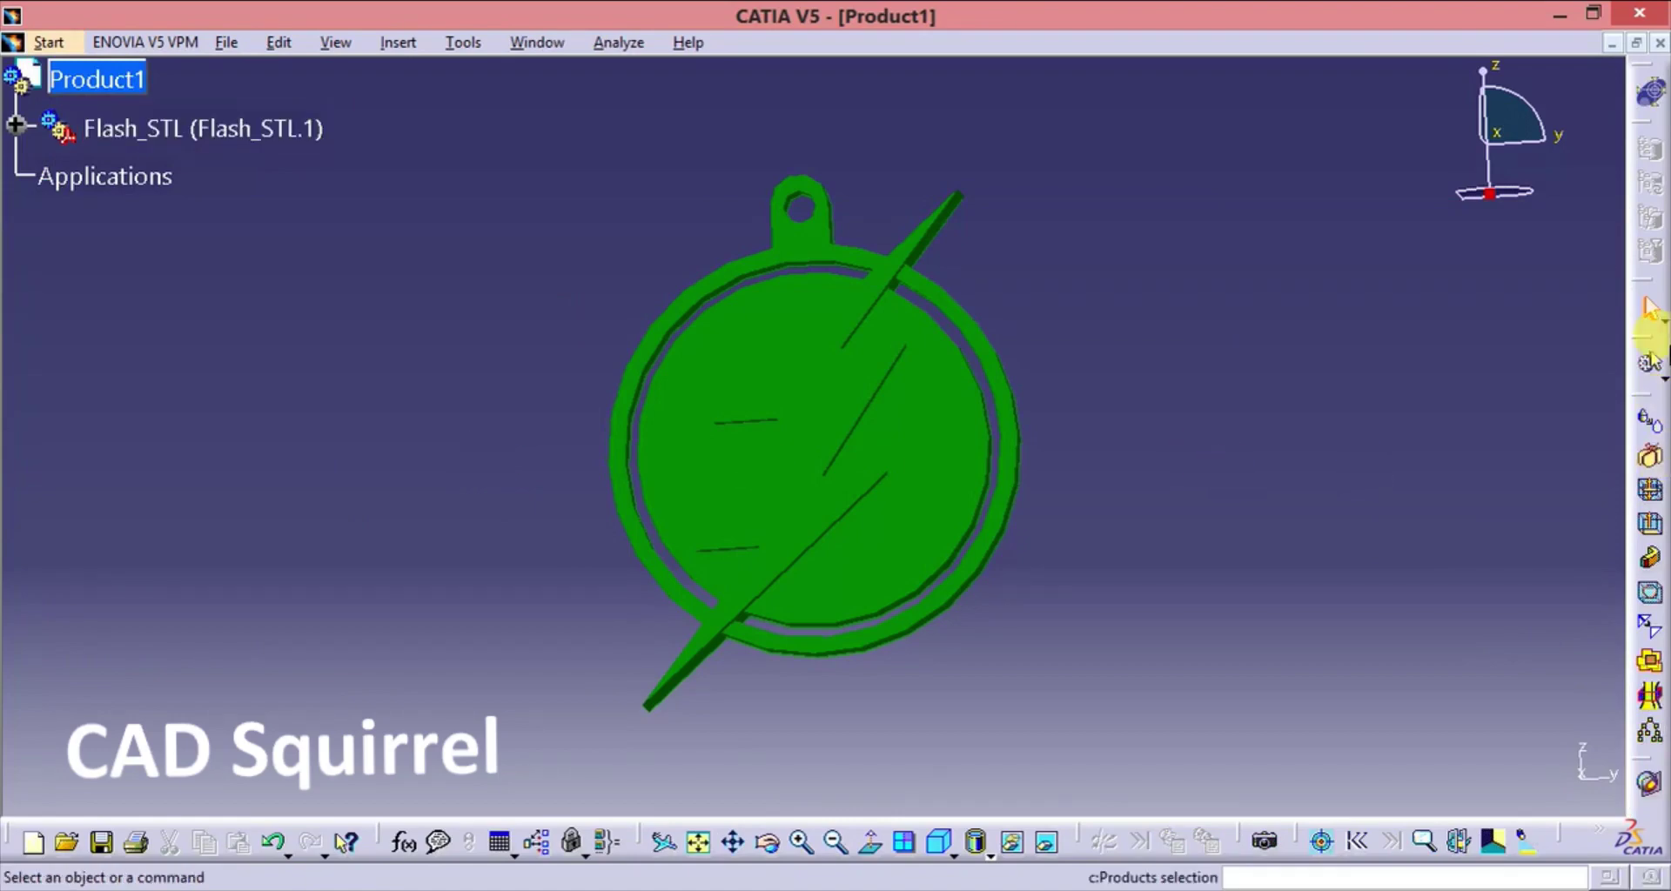
# Set up an Offset of the Flash_STL component along normals with a 0 mm offset and preview it
pyautogui.click(1656, 527)
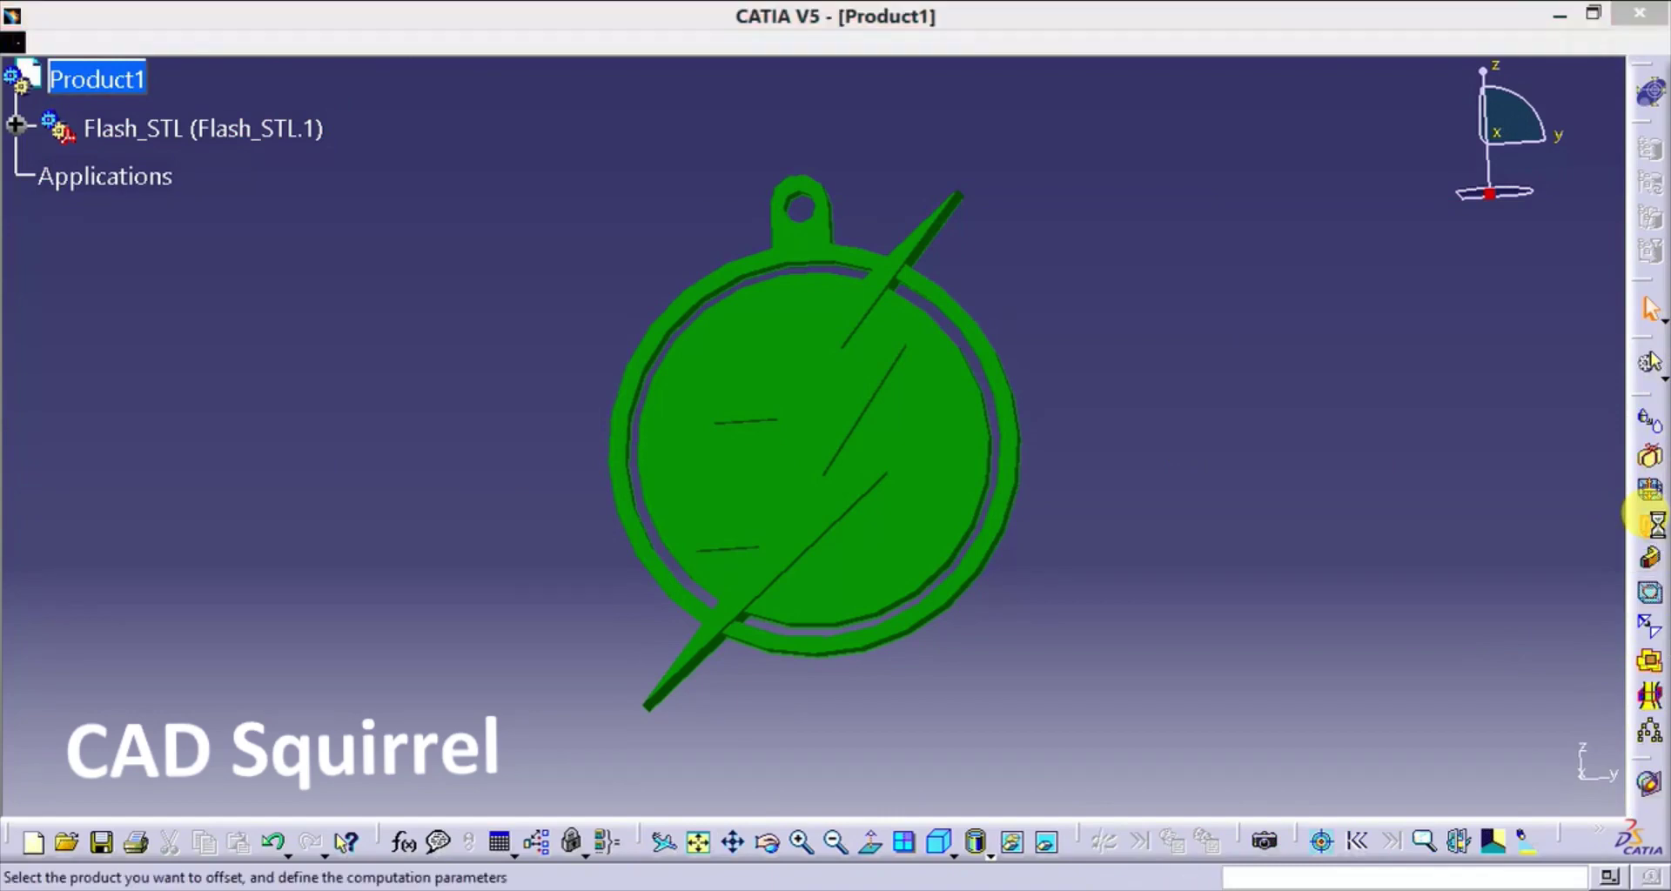
pyautogui.moveTo(1312, 131); pyautogui.dragTo(1314, 142)
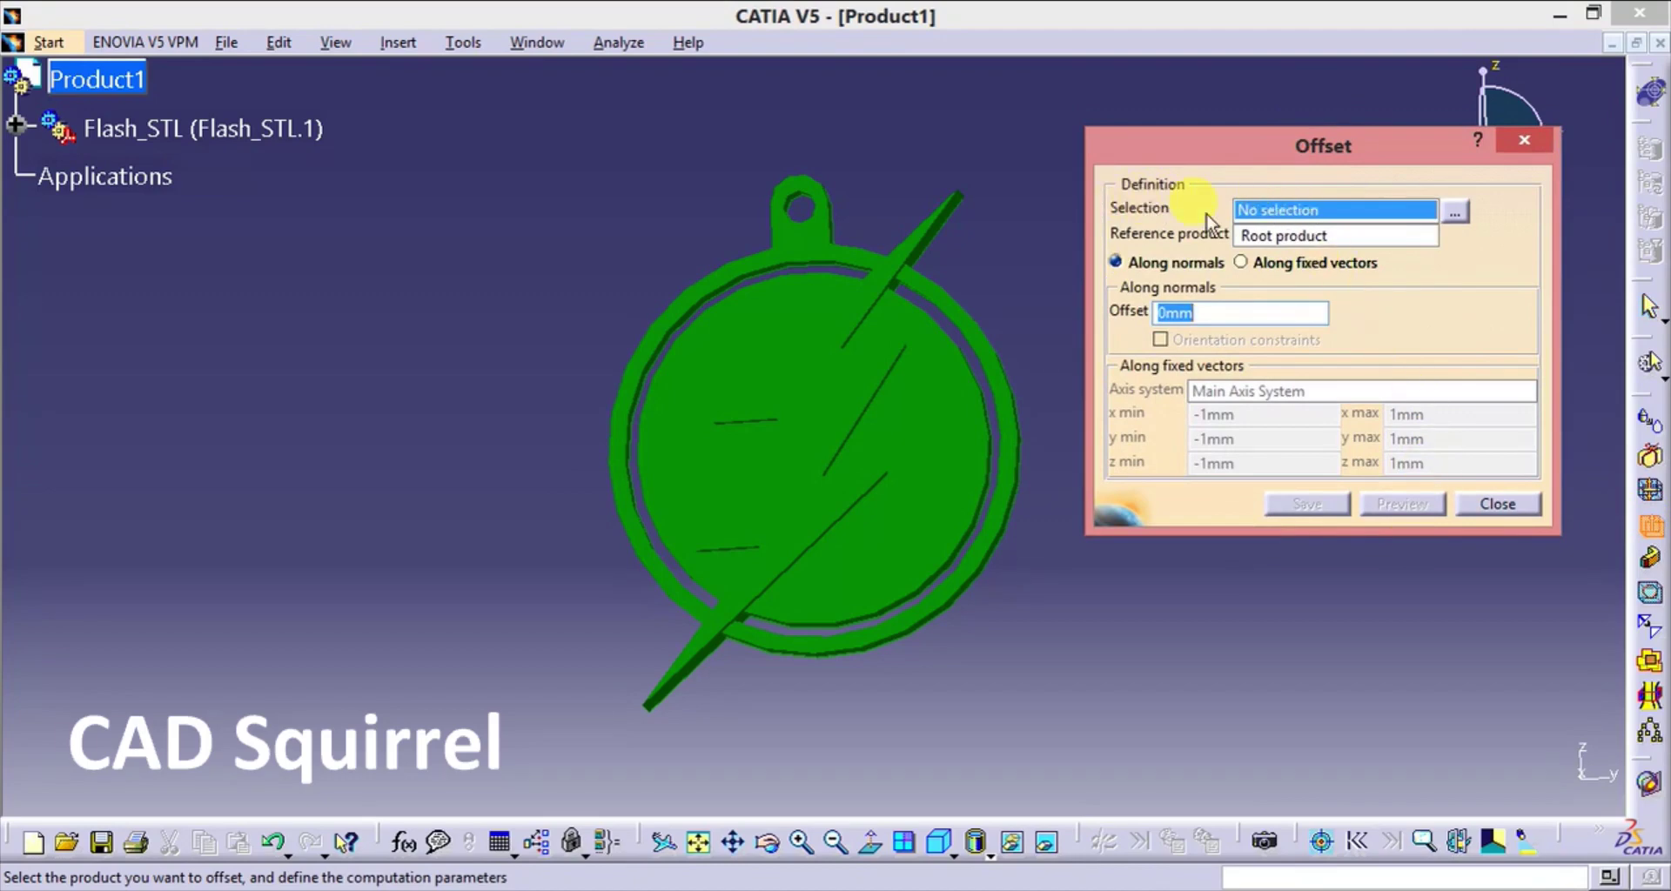
pyautogui.click(877, 380)
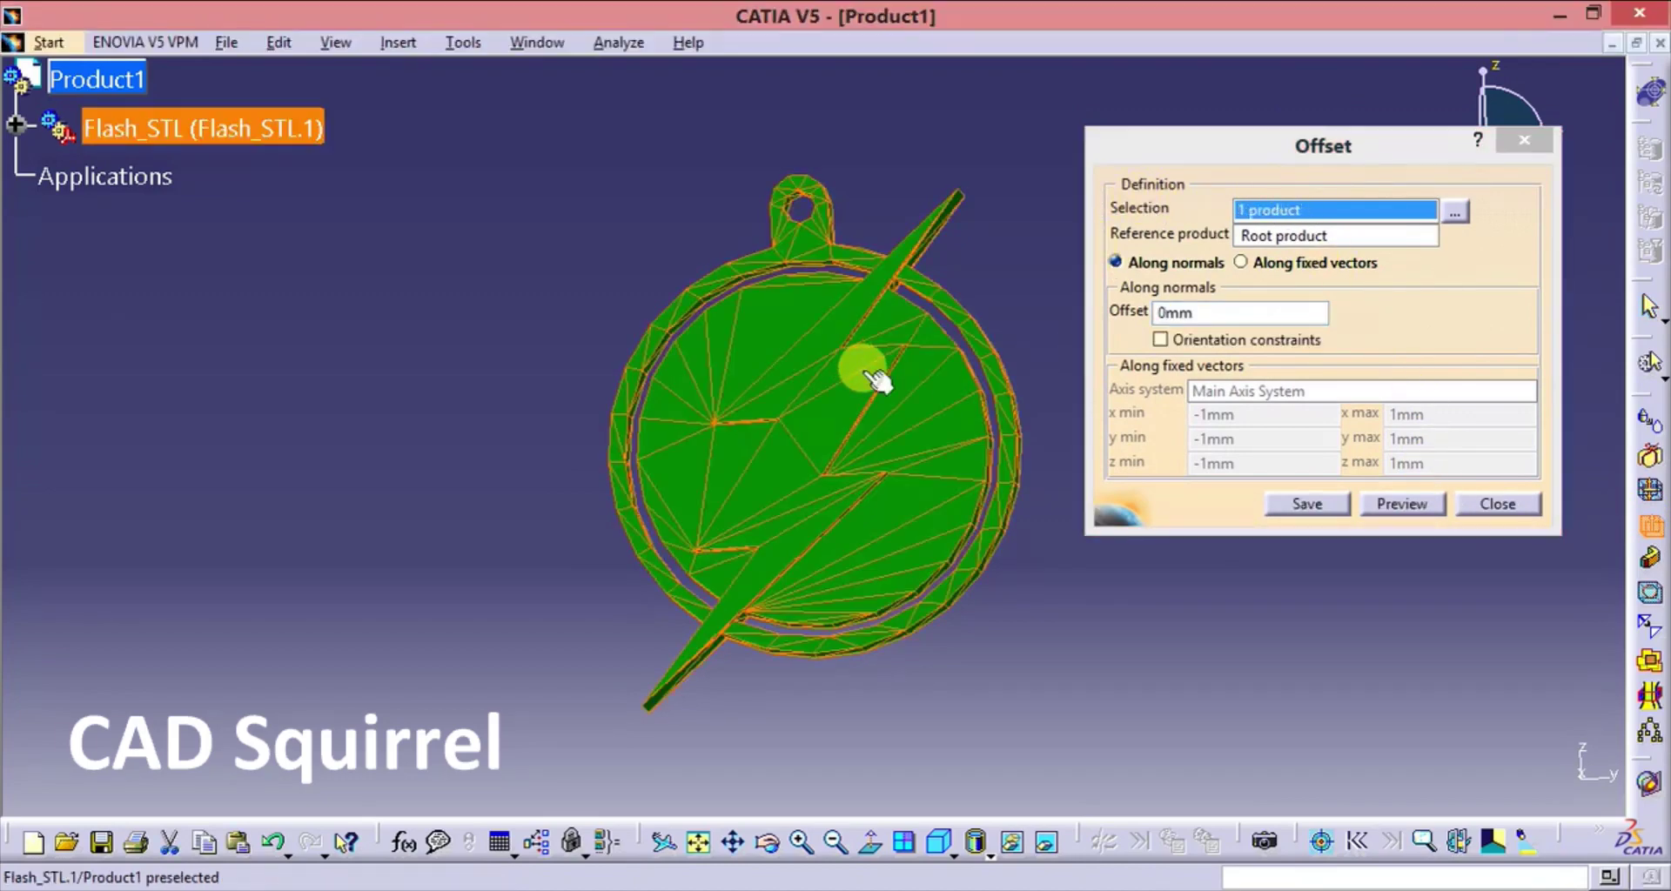
pyautogui.click(1199, 314)
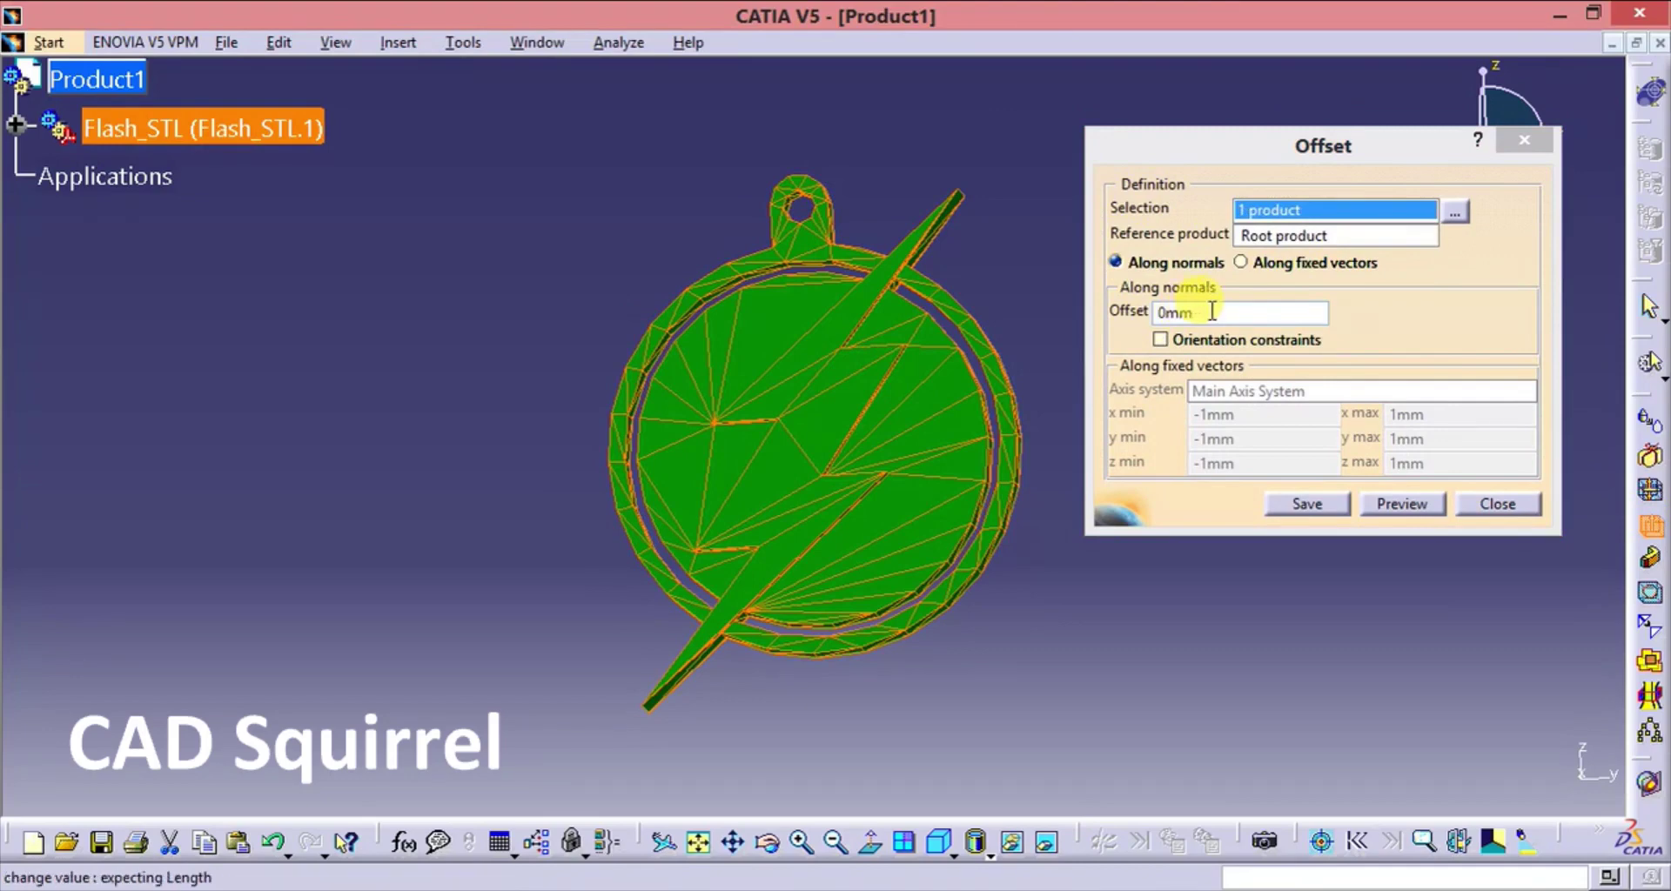
# Save the offset result as Flash_STL.1_OFFSET.cgr in the model (*.model) format
pyautogui.click(1314, 504)
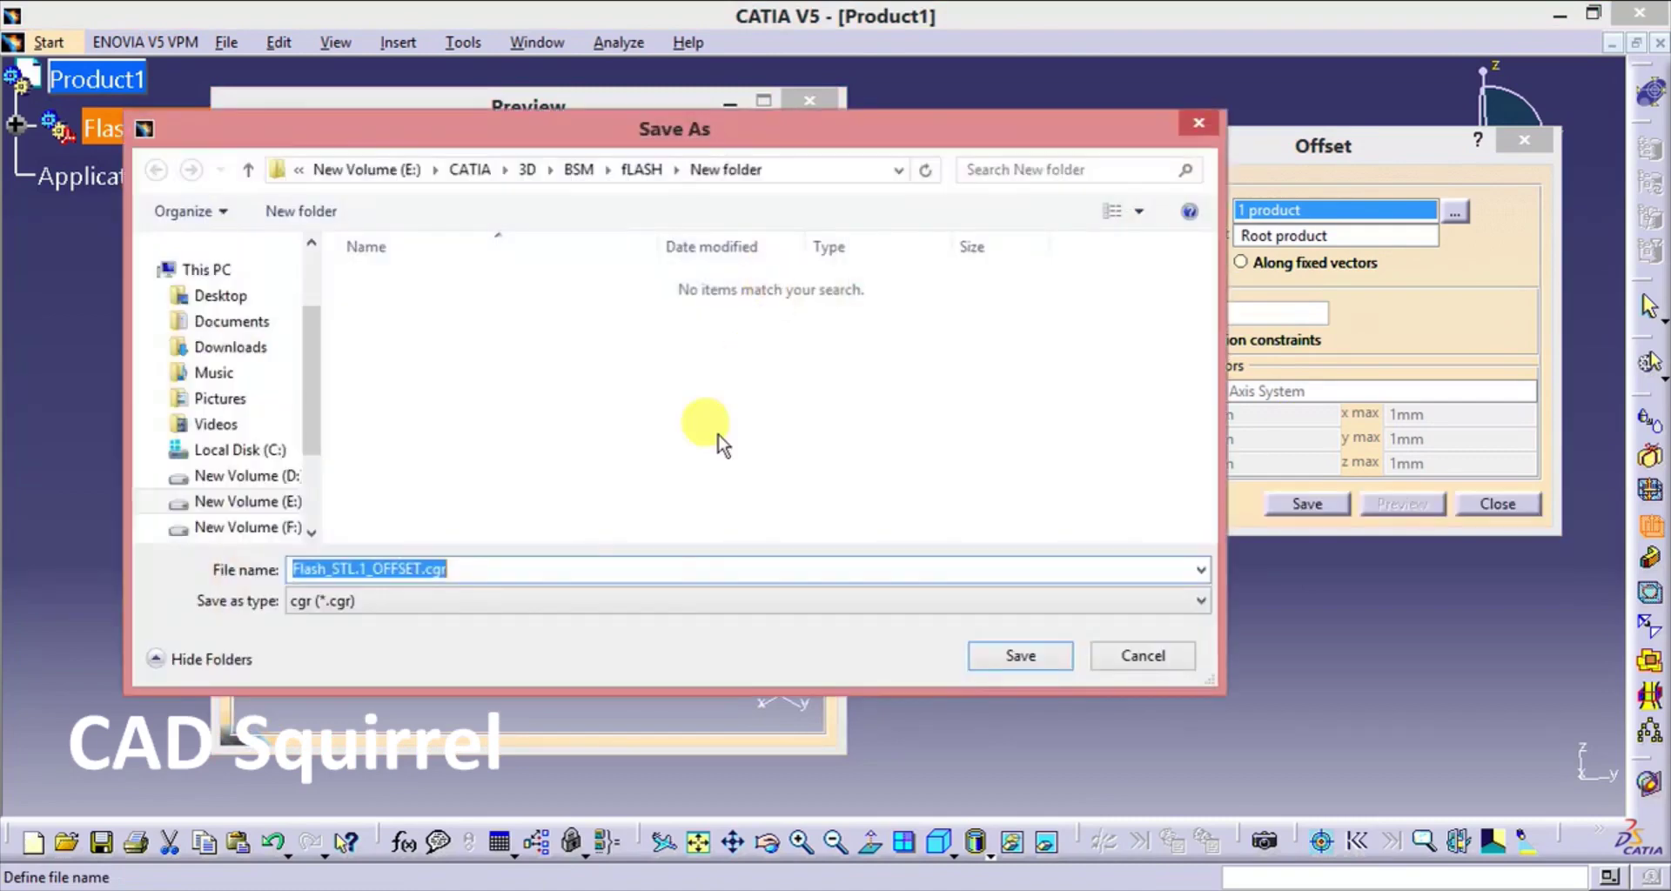
pyautogui.click(335, 608)
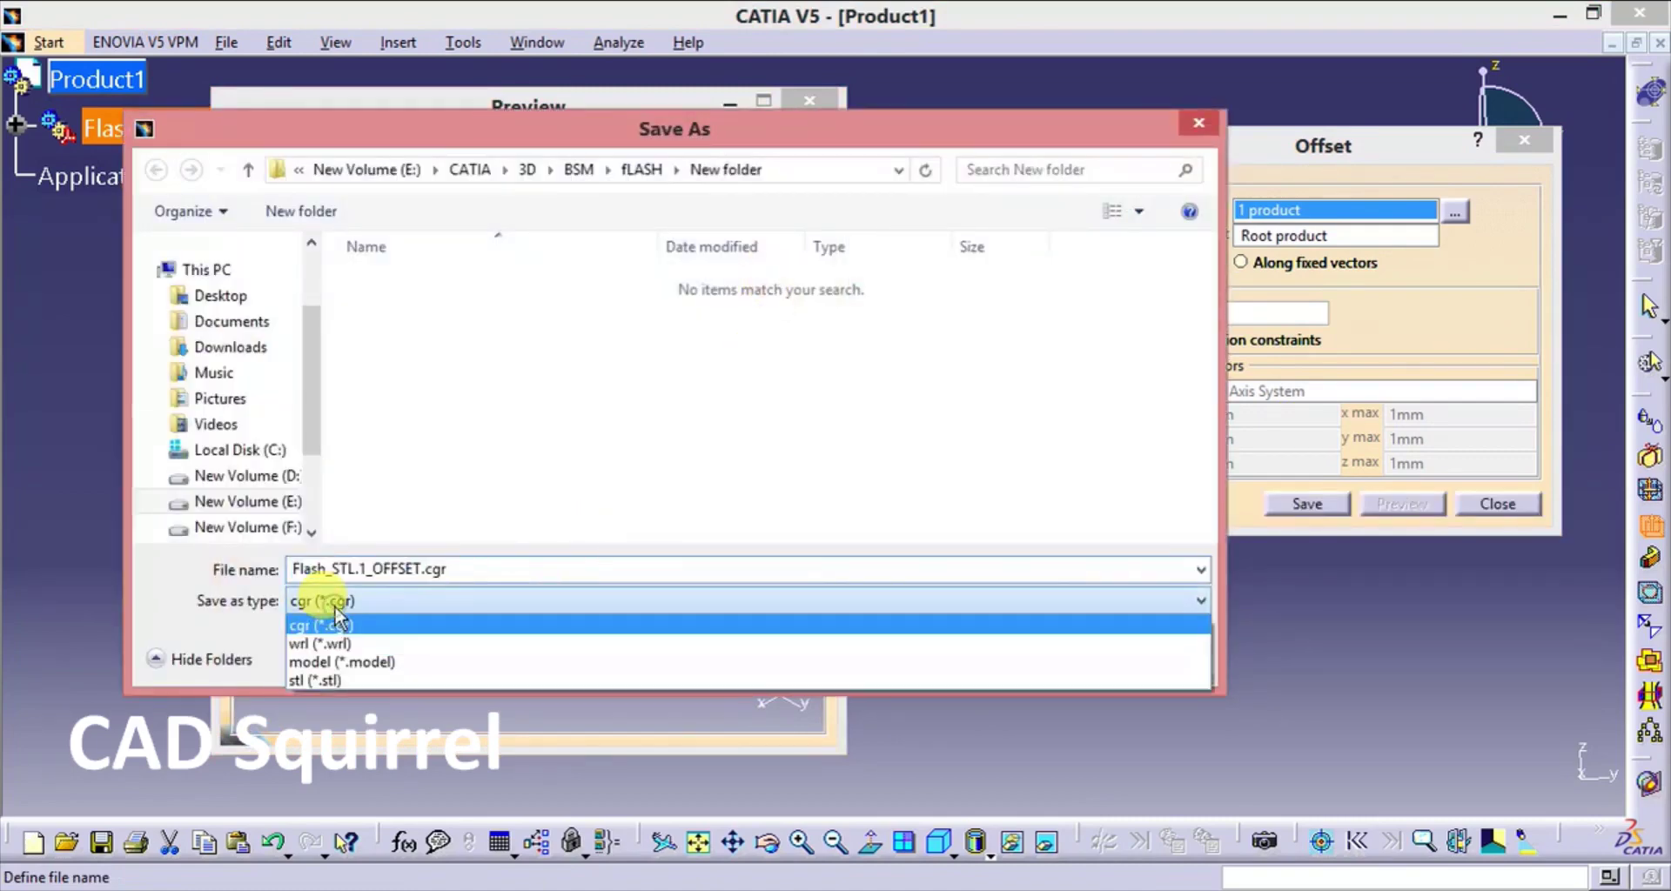
pyautogui.click(384, 666)
pyautogui.click(979, 657)
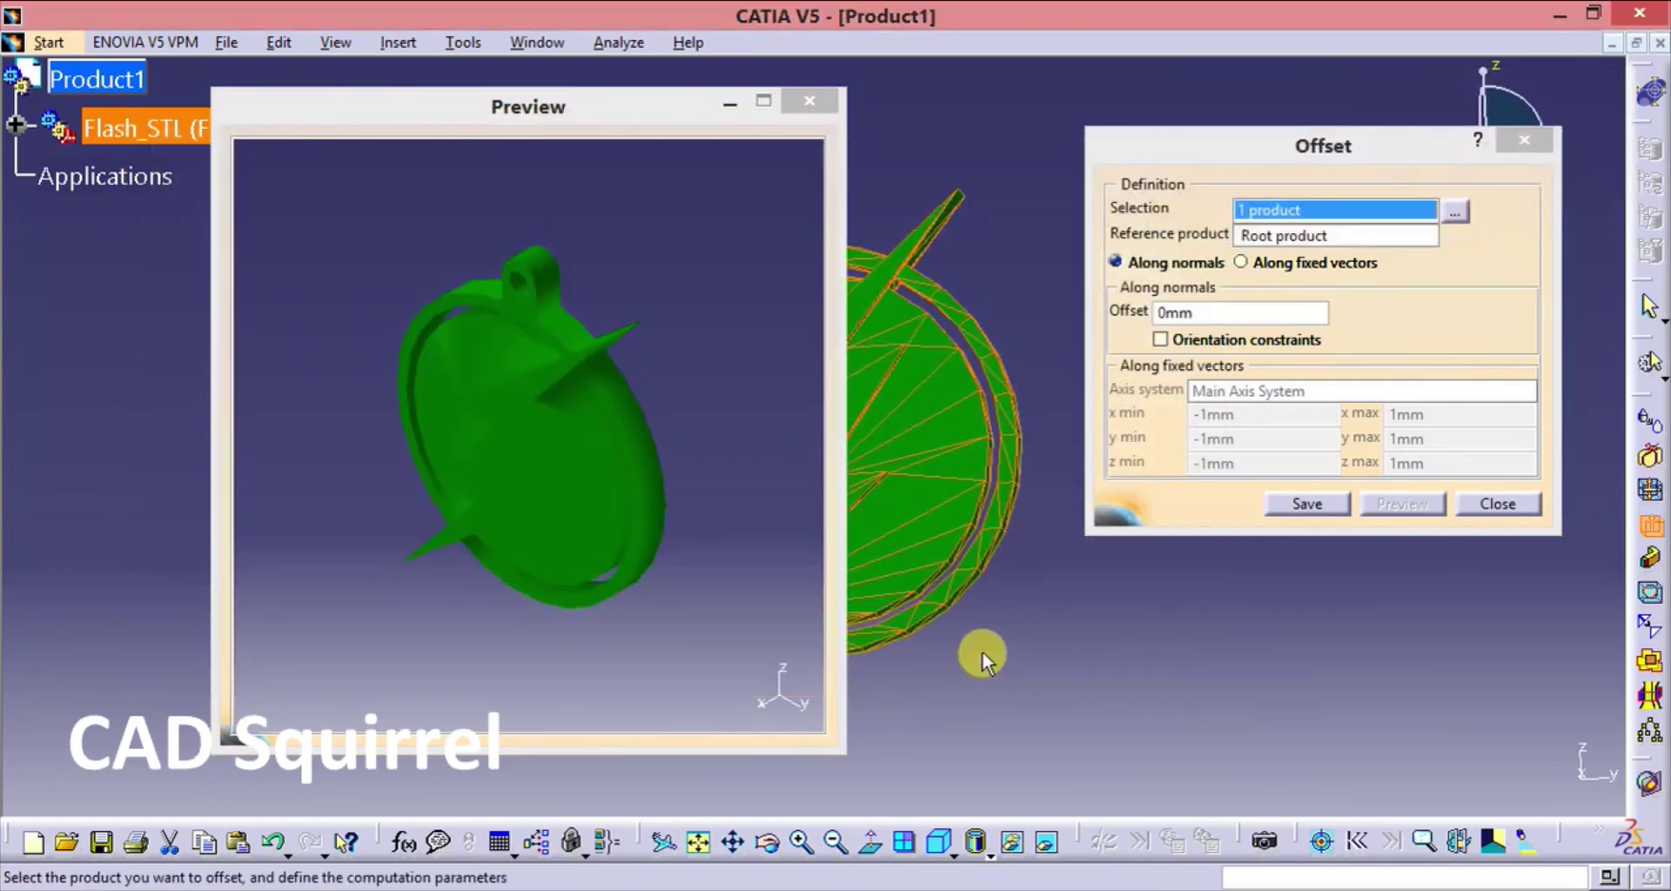
# Close the offset preview and the Offset dialog, and close the product document
pyautogui.click(809, 102)
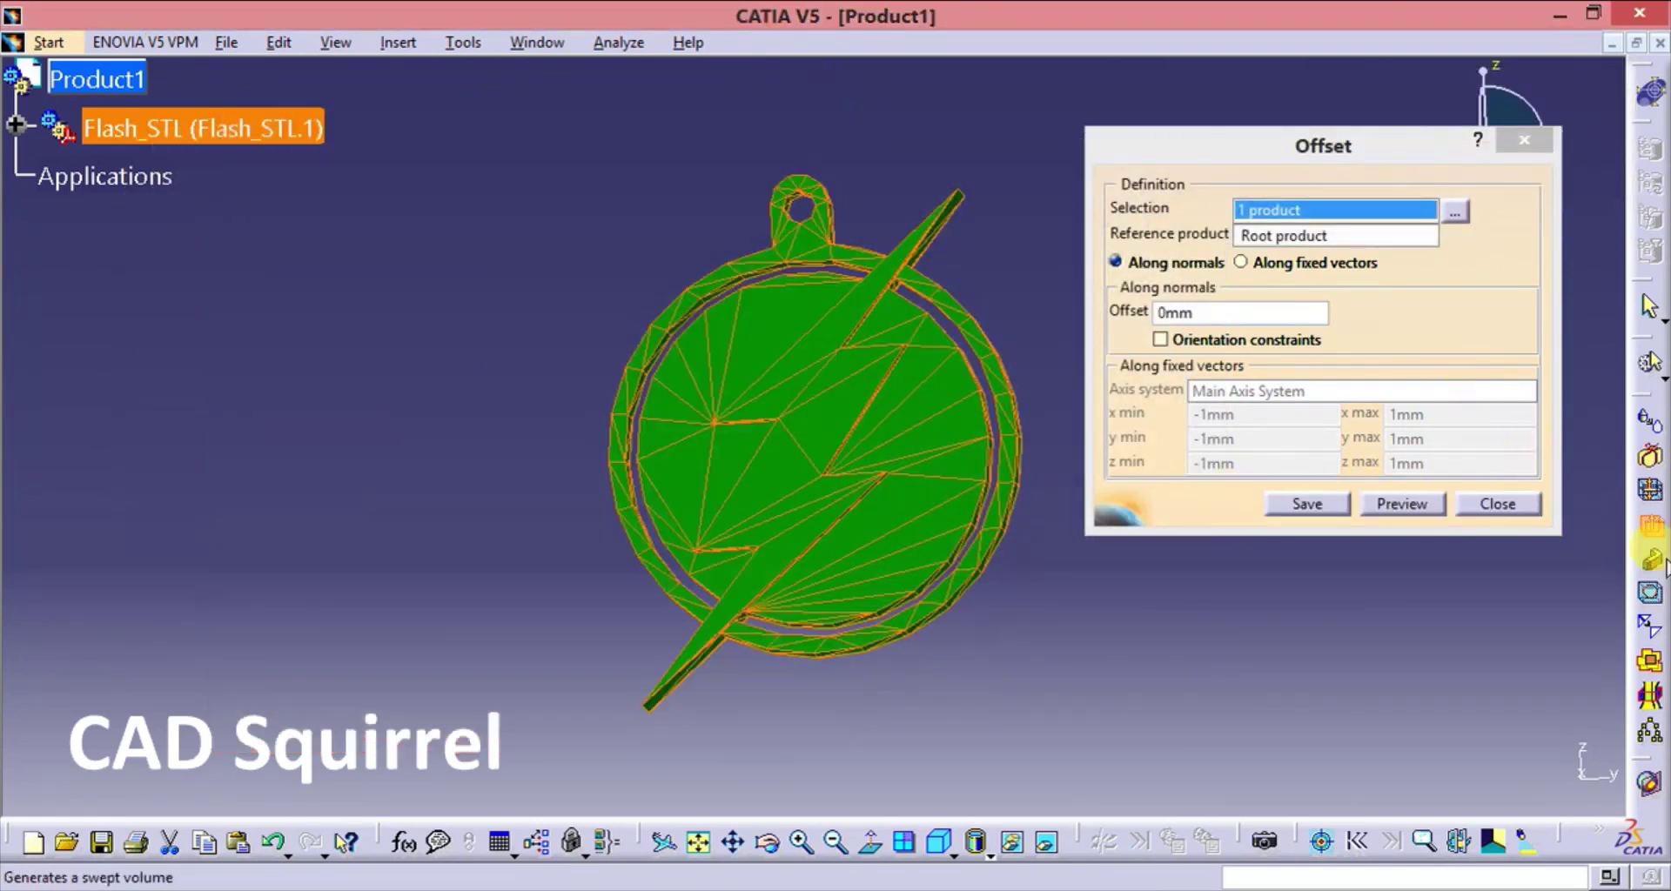
pyautogui.click(1497, 504)
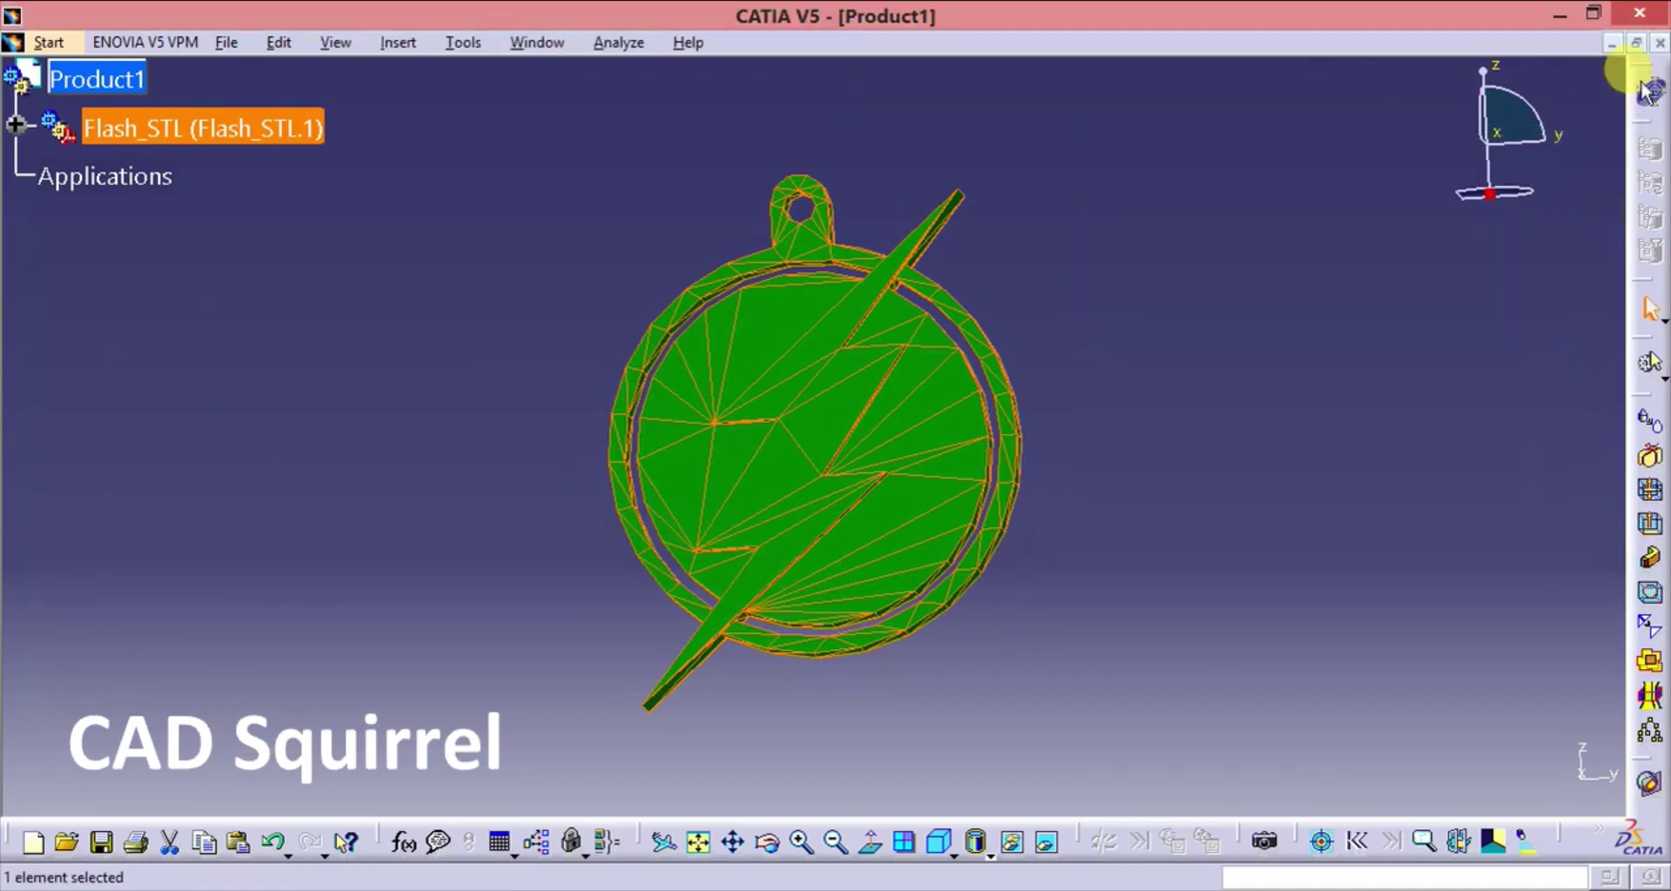
pyautogui.click(1639, 12)
pyautogui.click(909, 513)
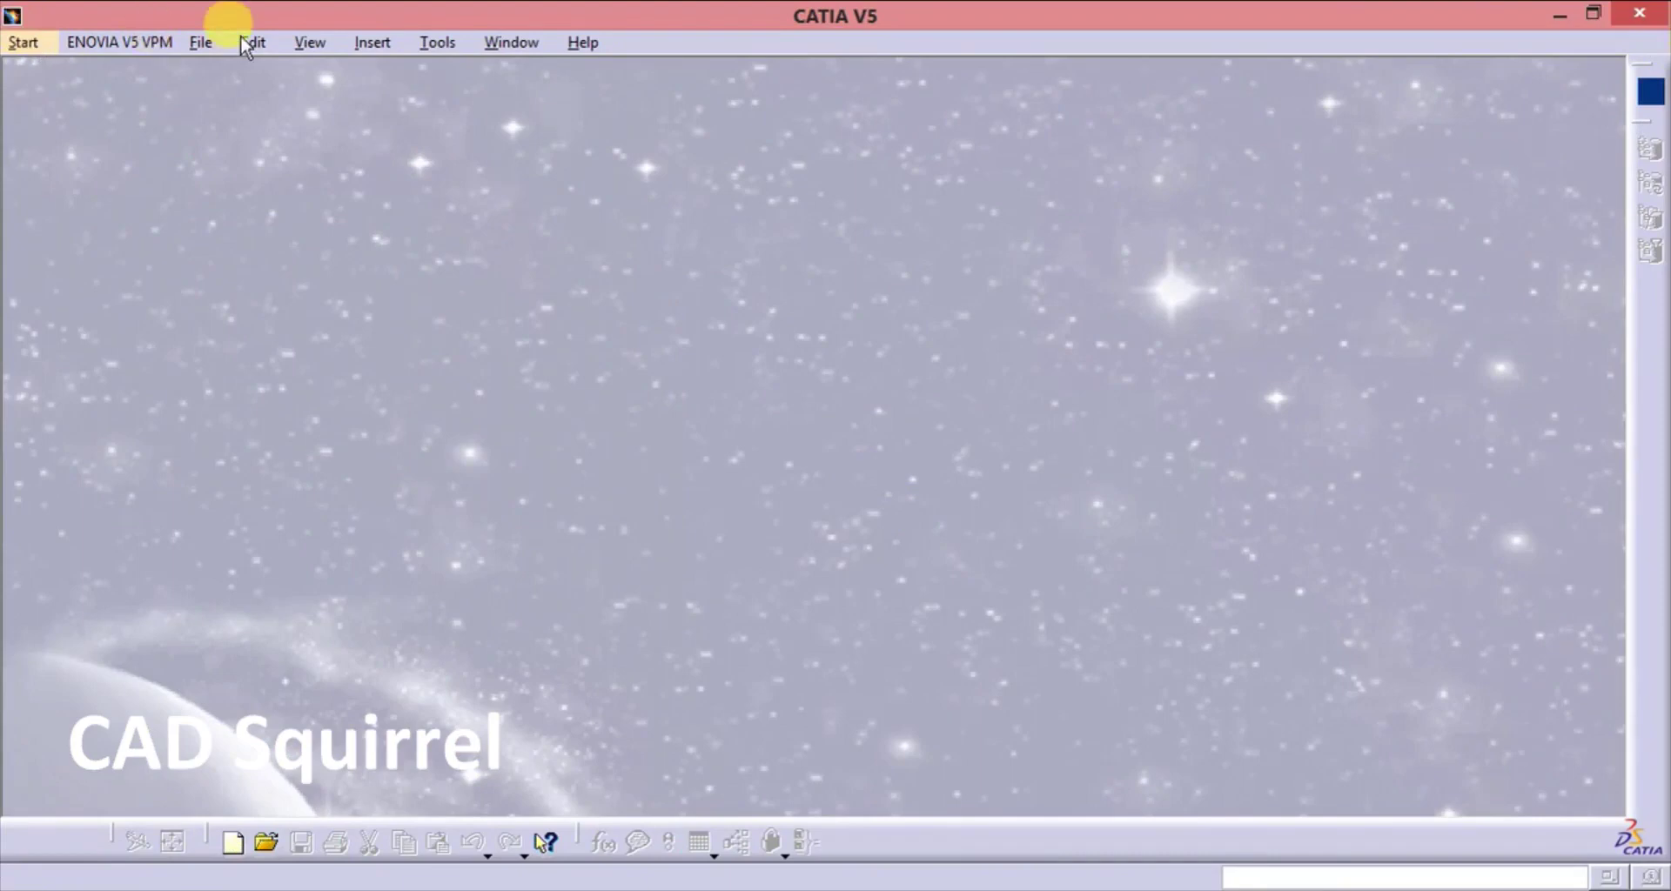
# Open the file Flash_STL.1_OFFSET.cgr.model from the New folder directory
pyautogui.click(202, 44)
pyautogui.click(254, 131)
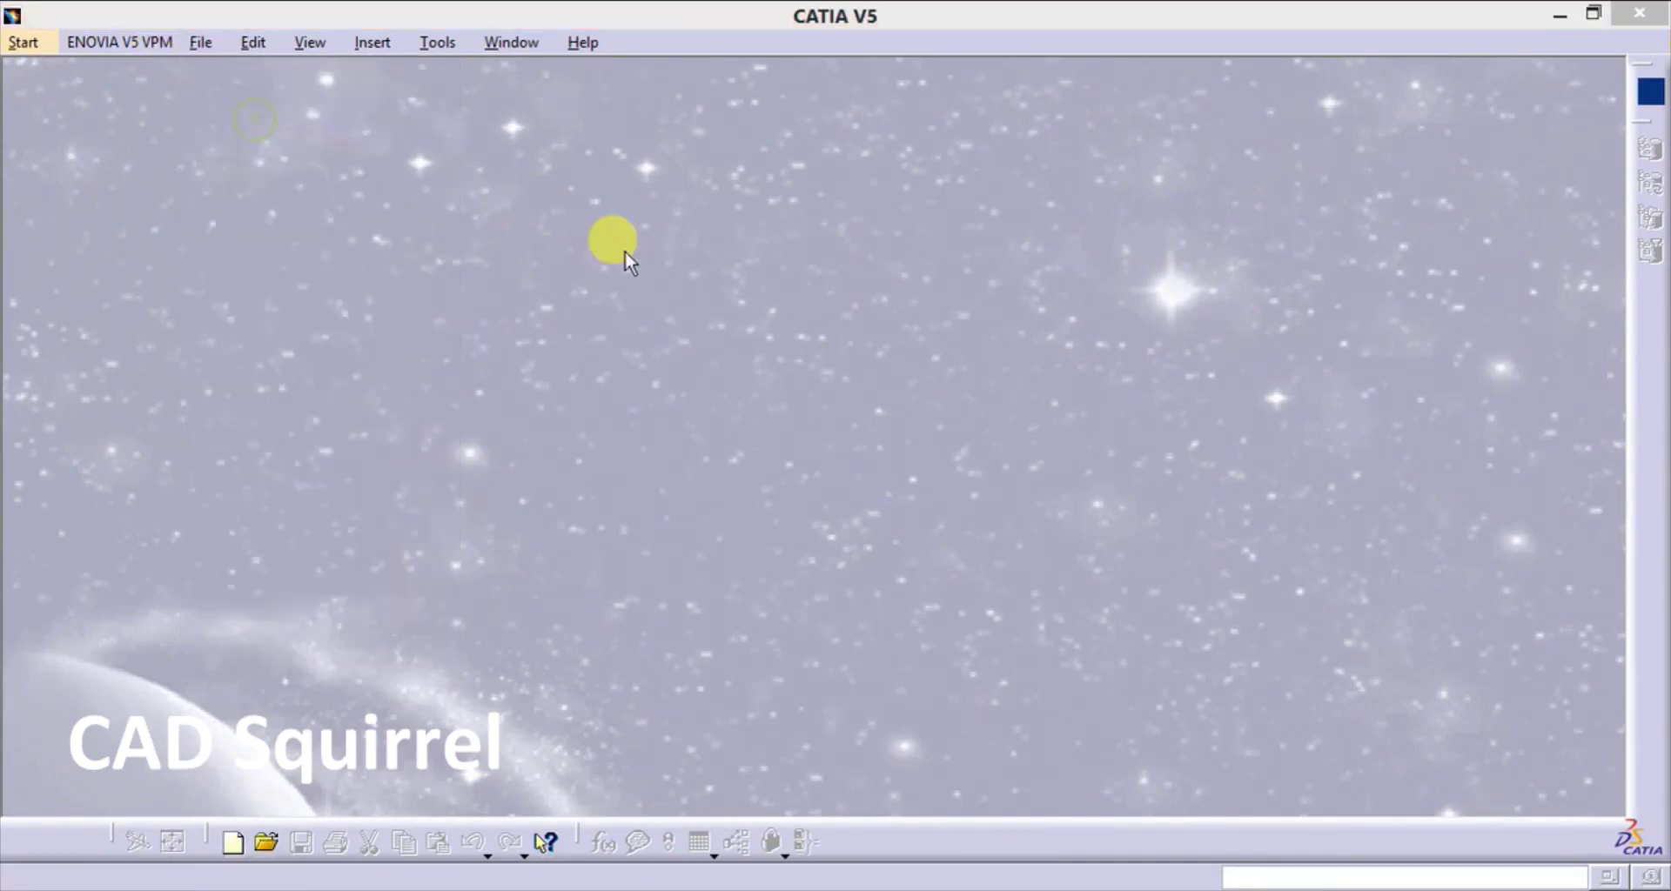
pyautogui.click(745, 308)
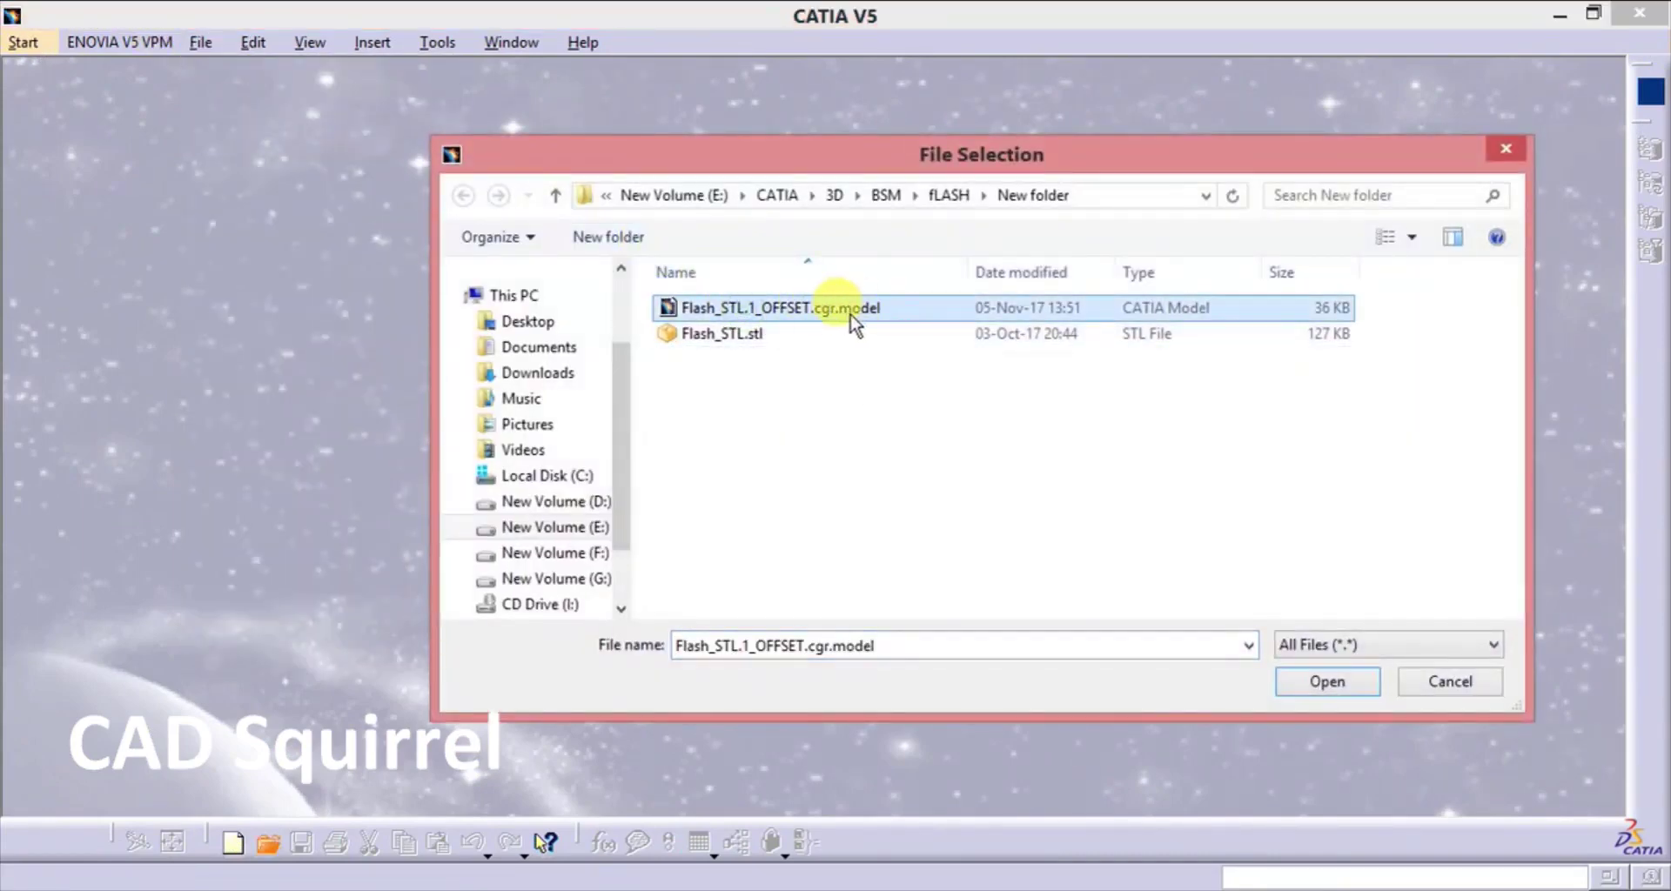
pyautogui.click(1322, 684)
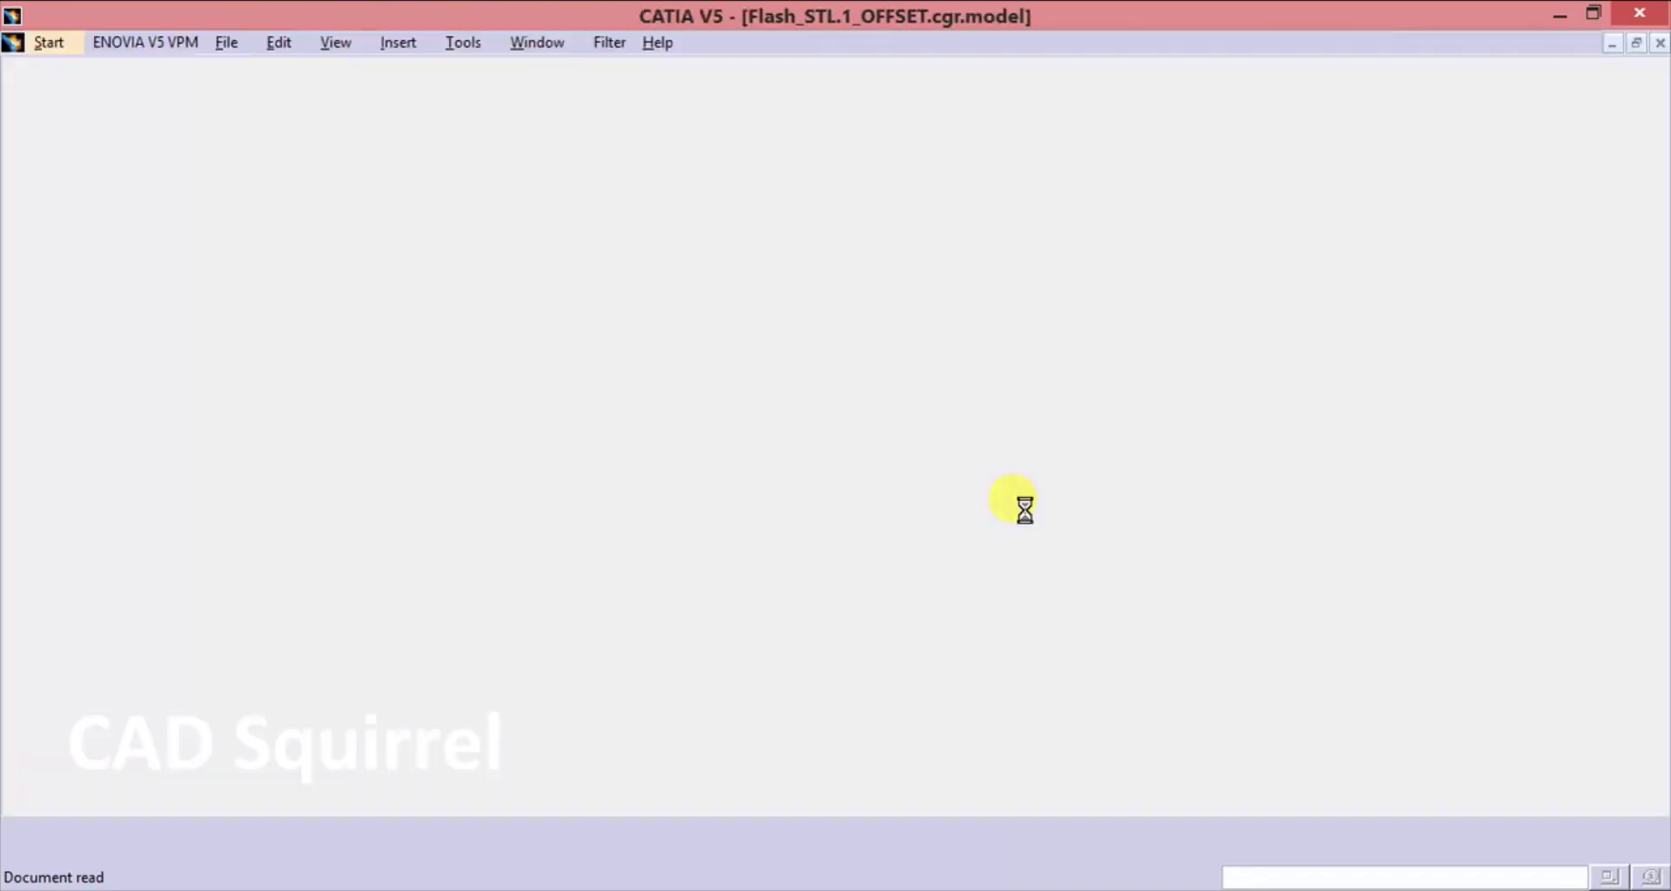
pyautogui.moveTo(586, 545); pyautogui.dragTo(410, 313, button='middle')
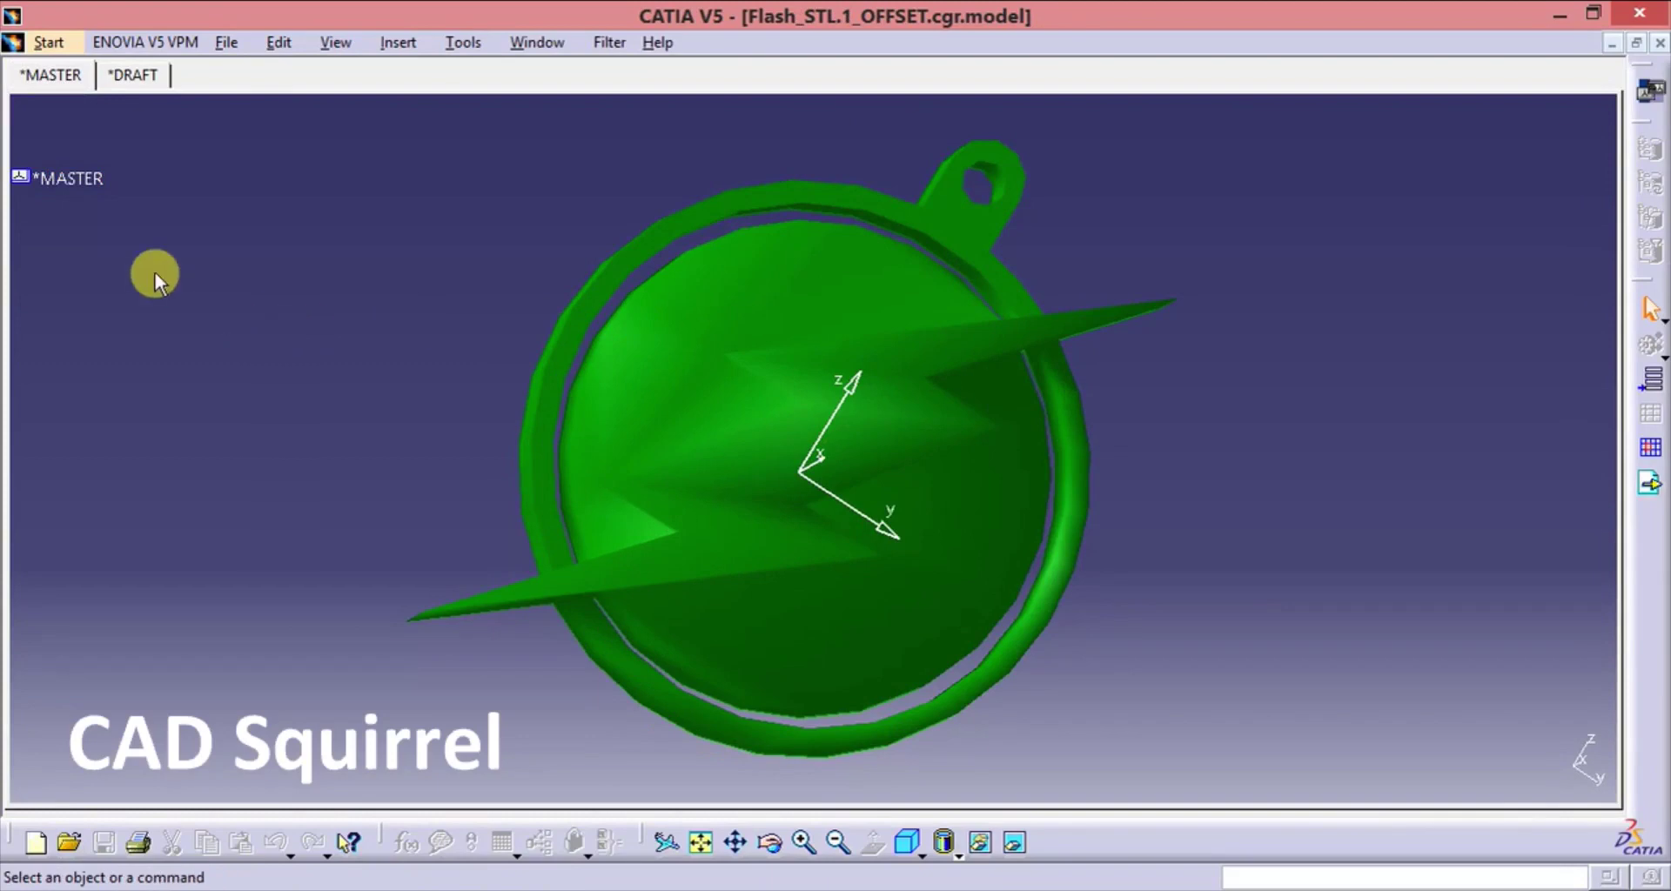
# Copy the *MASTER element of the opened model
pyautogui.click(87, 184)
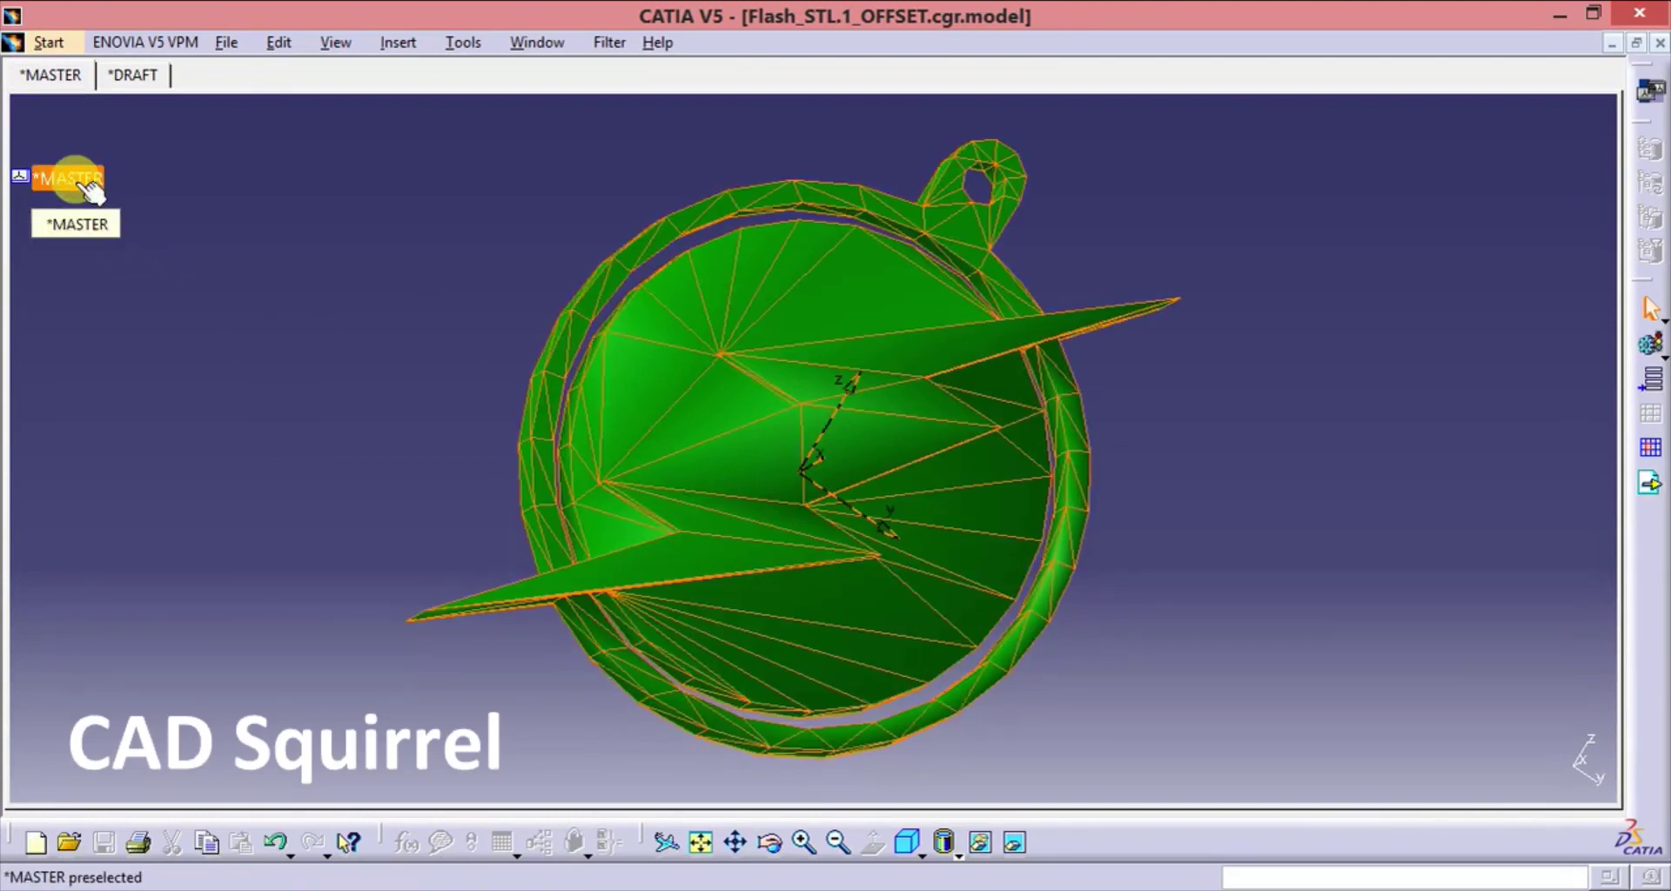
pyautogui.rightClick(87, 184)
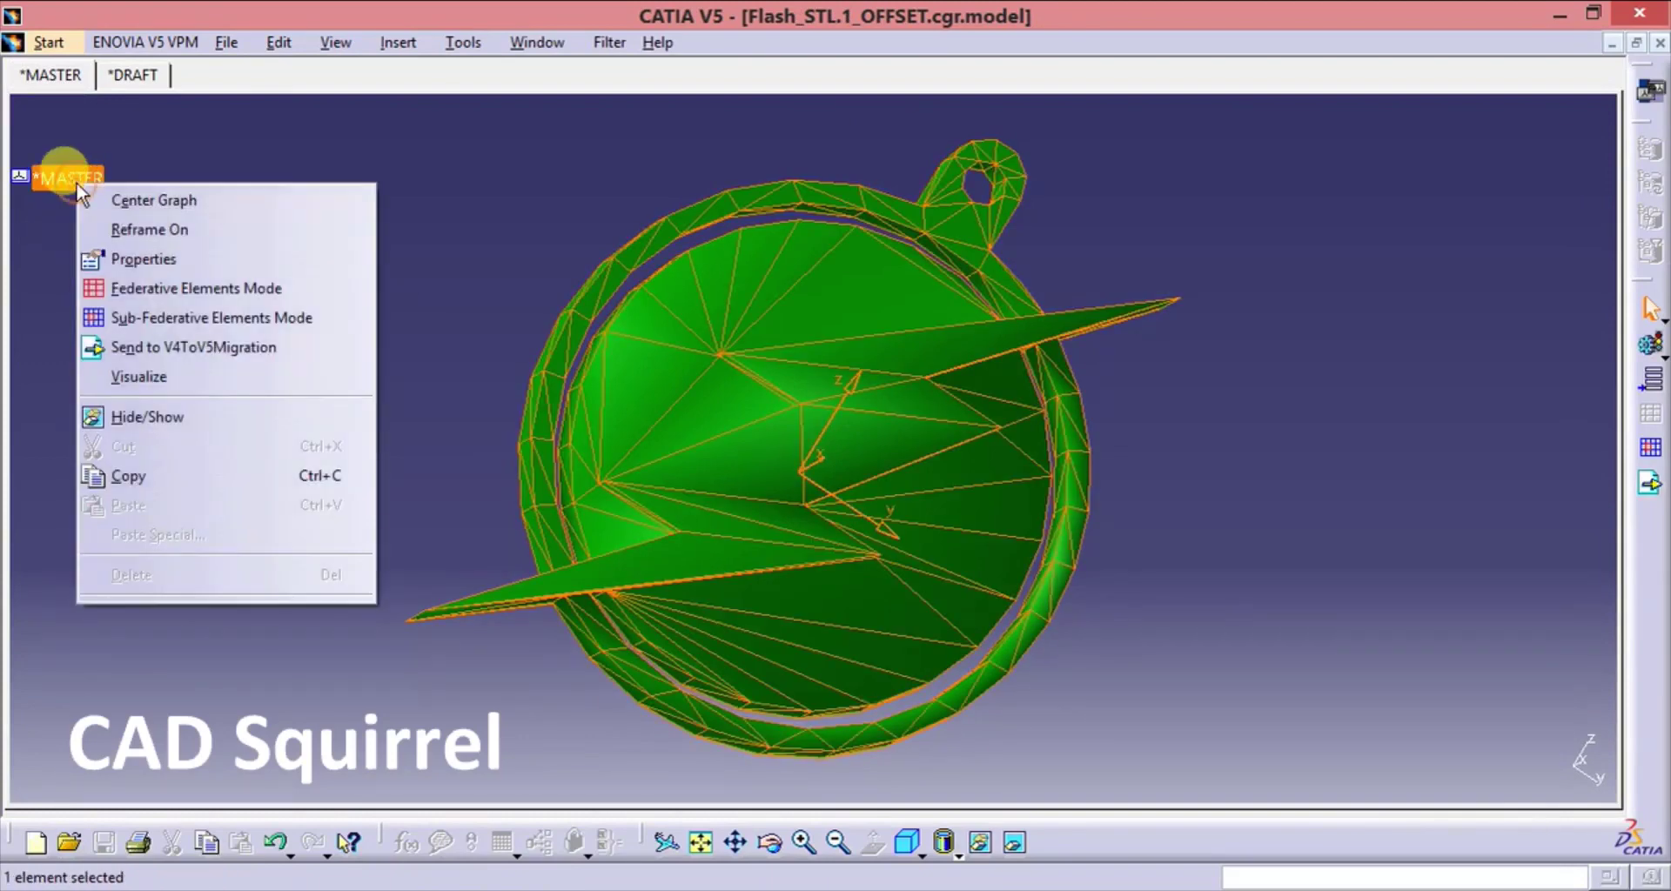
pyautogui.click(215, 476)
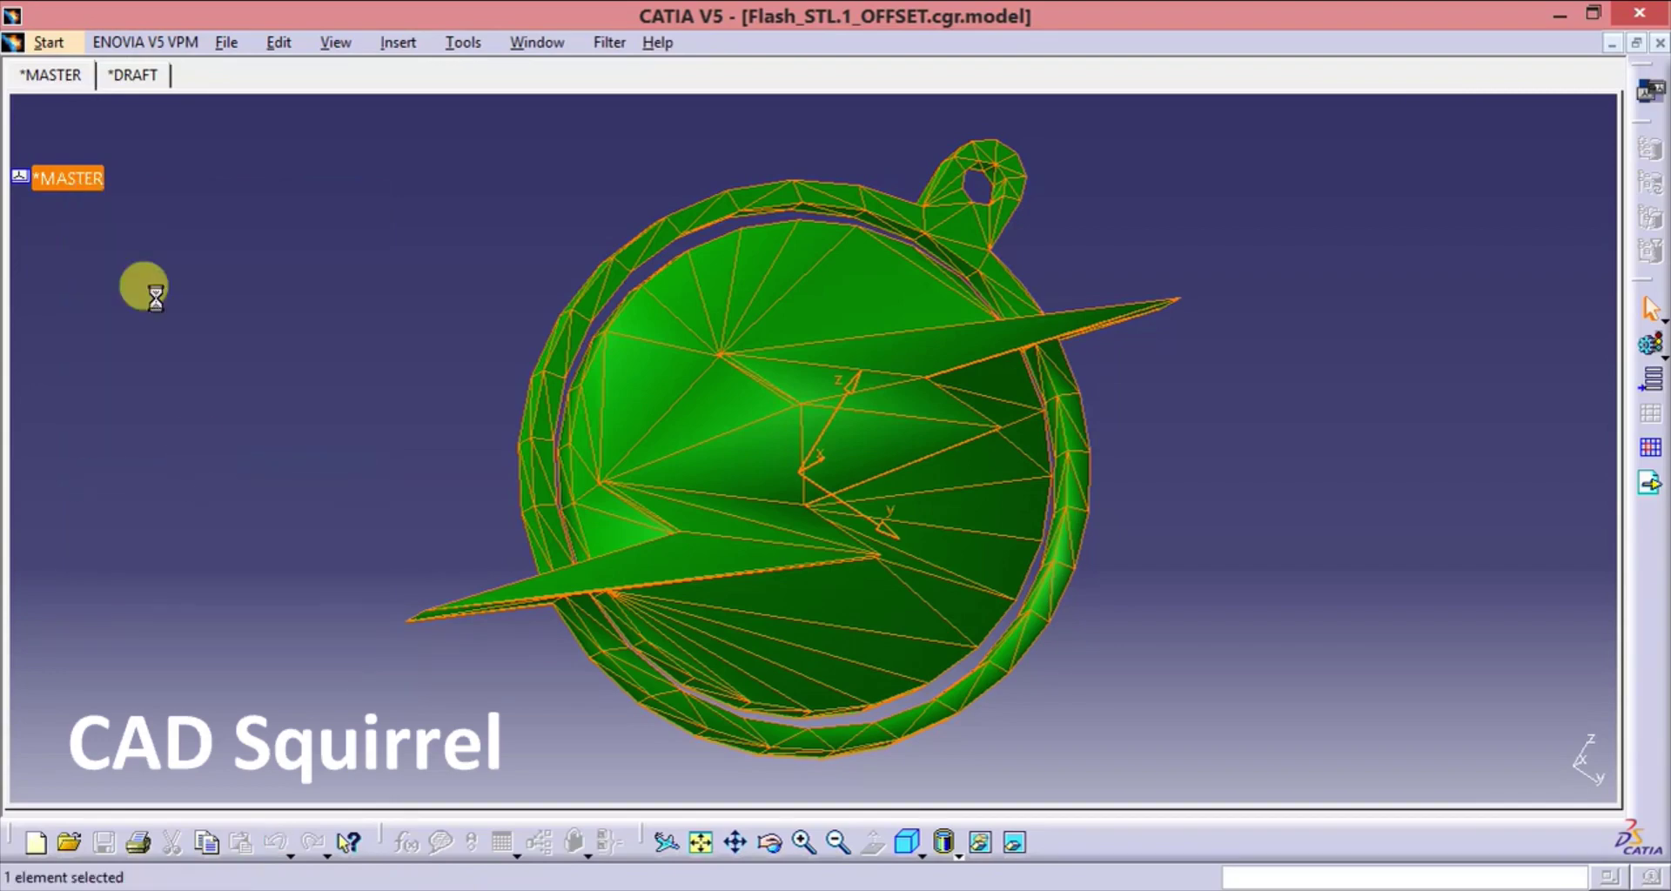
# Create a new Part Design part named Part1 with hybrid design enabled
pyautogui.click(52, 43)
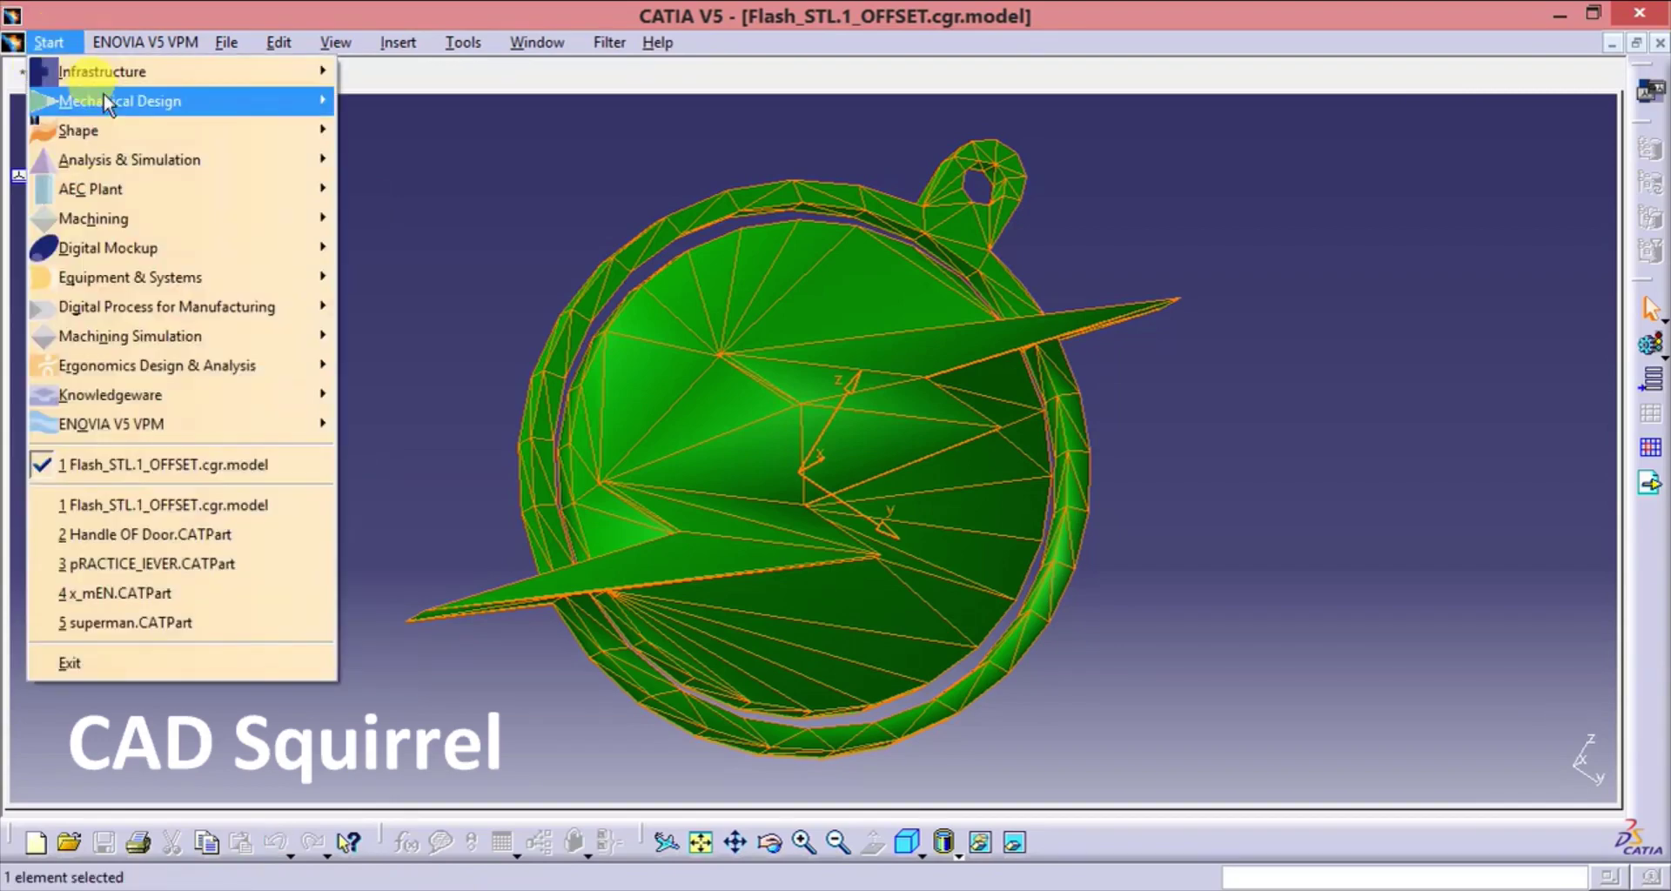
pyautogui.moveTo(116, 101)
pyautogui.click(471, 100)
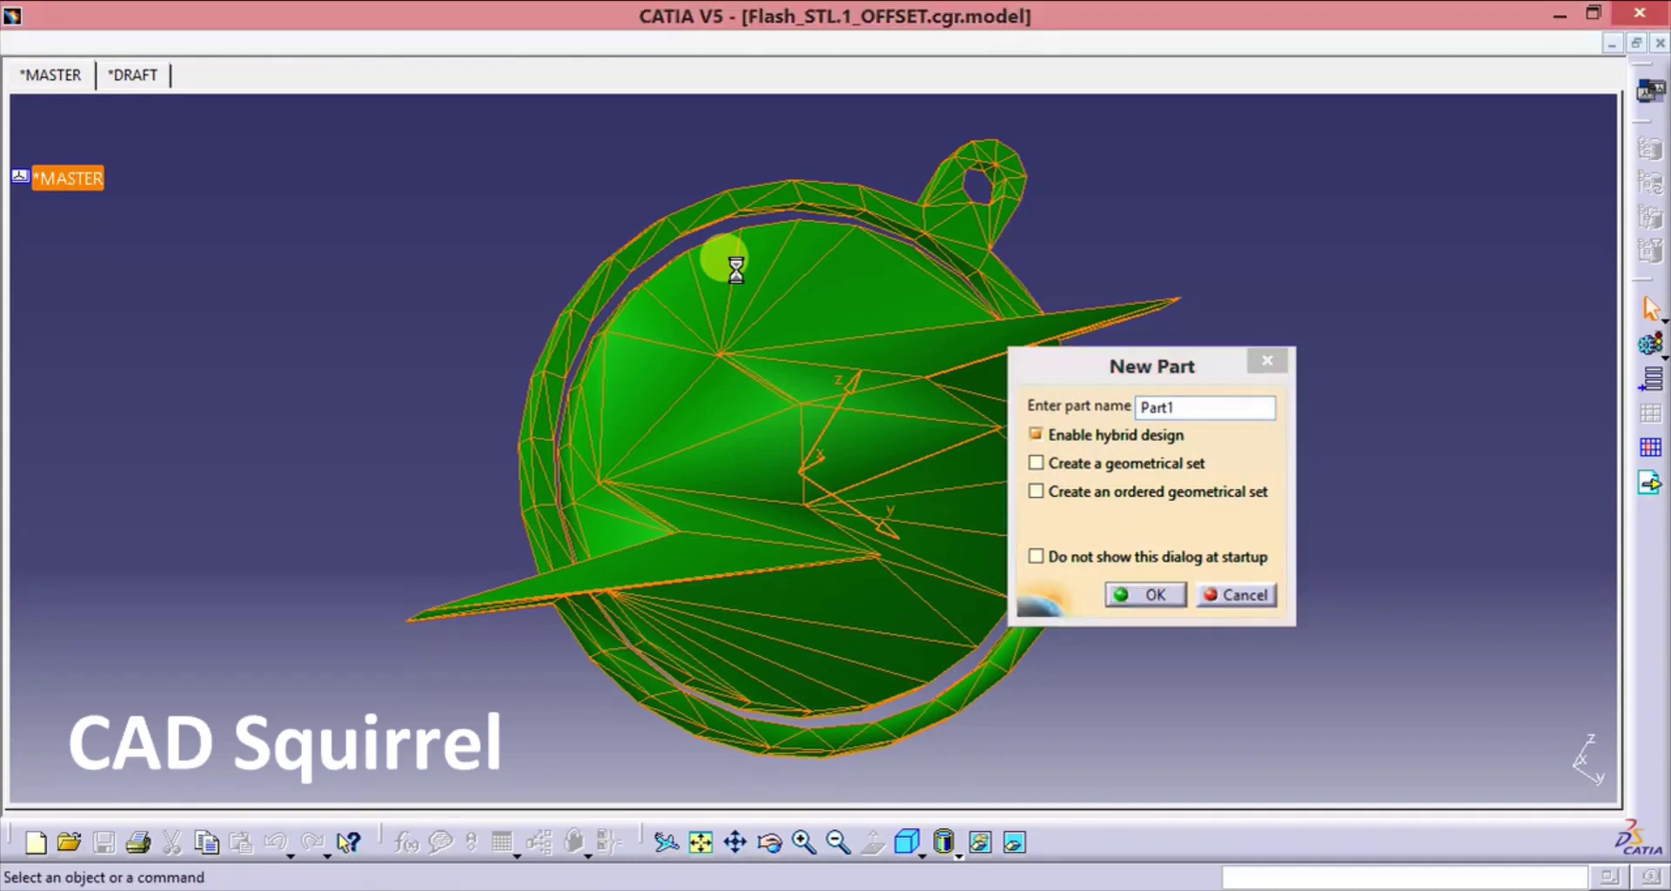
pyautogui.press('Return')
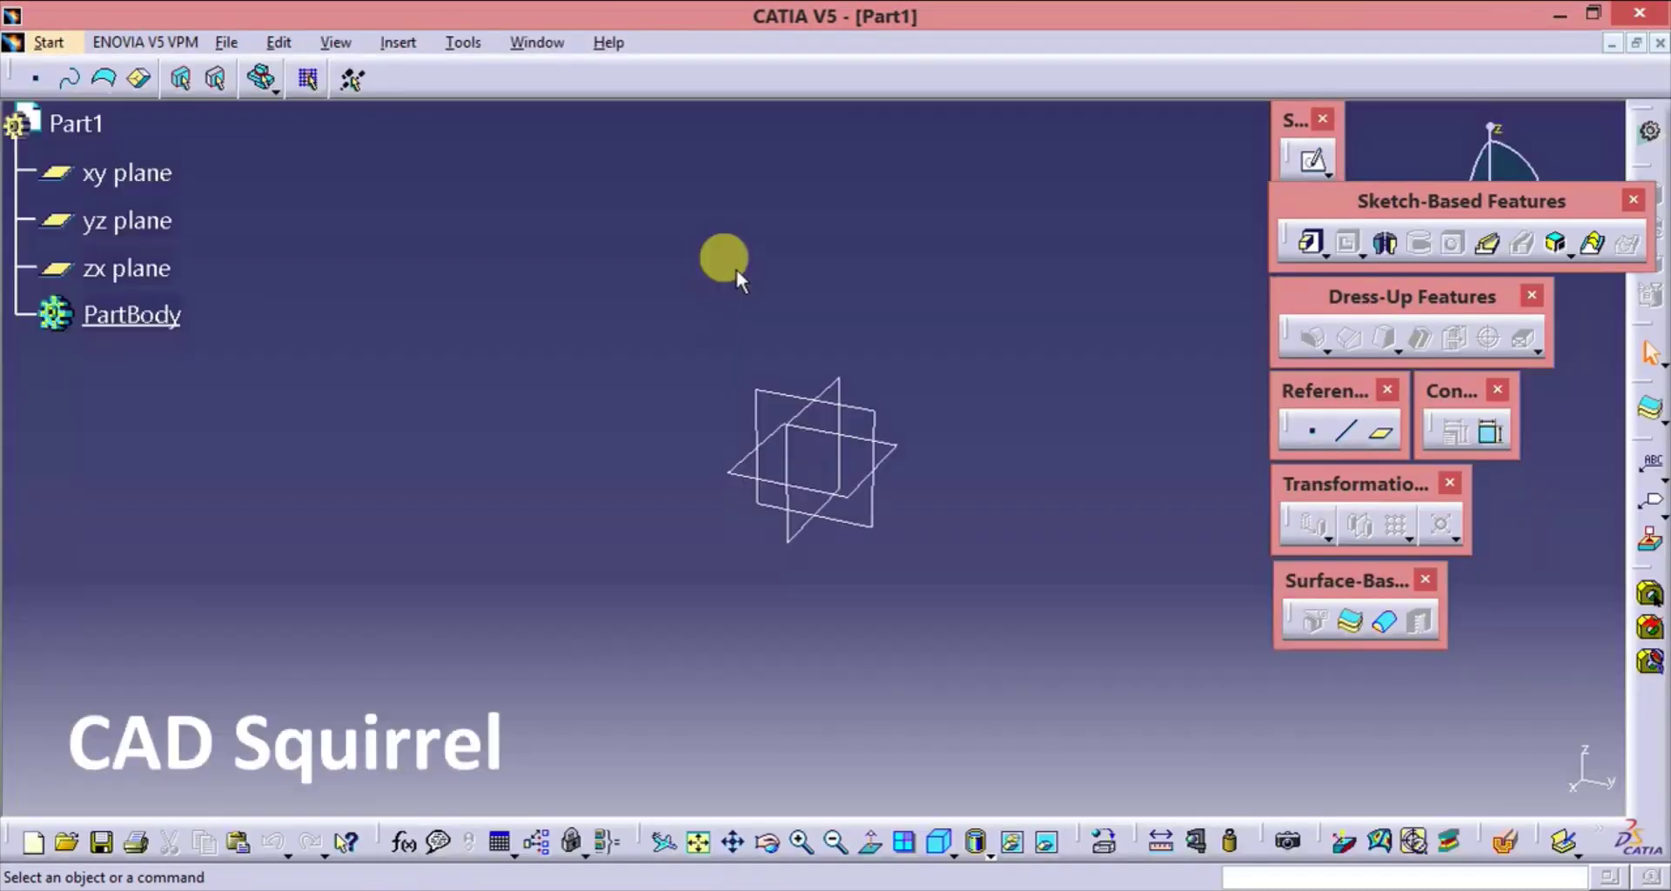
# Paste the copied *MASTER geometry into Part1 and inspect the resulting surfaces from several angles
pyautogui.click(58, 124)
pyautogui.rightClick(61, 128)
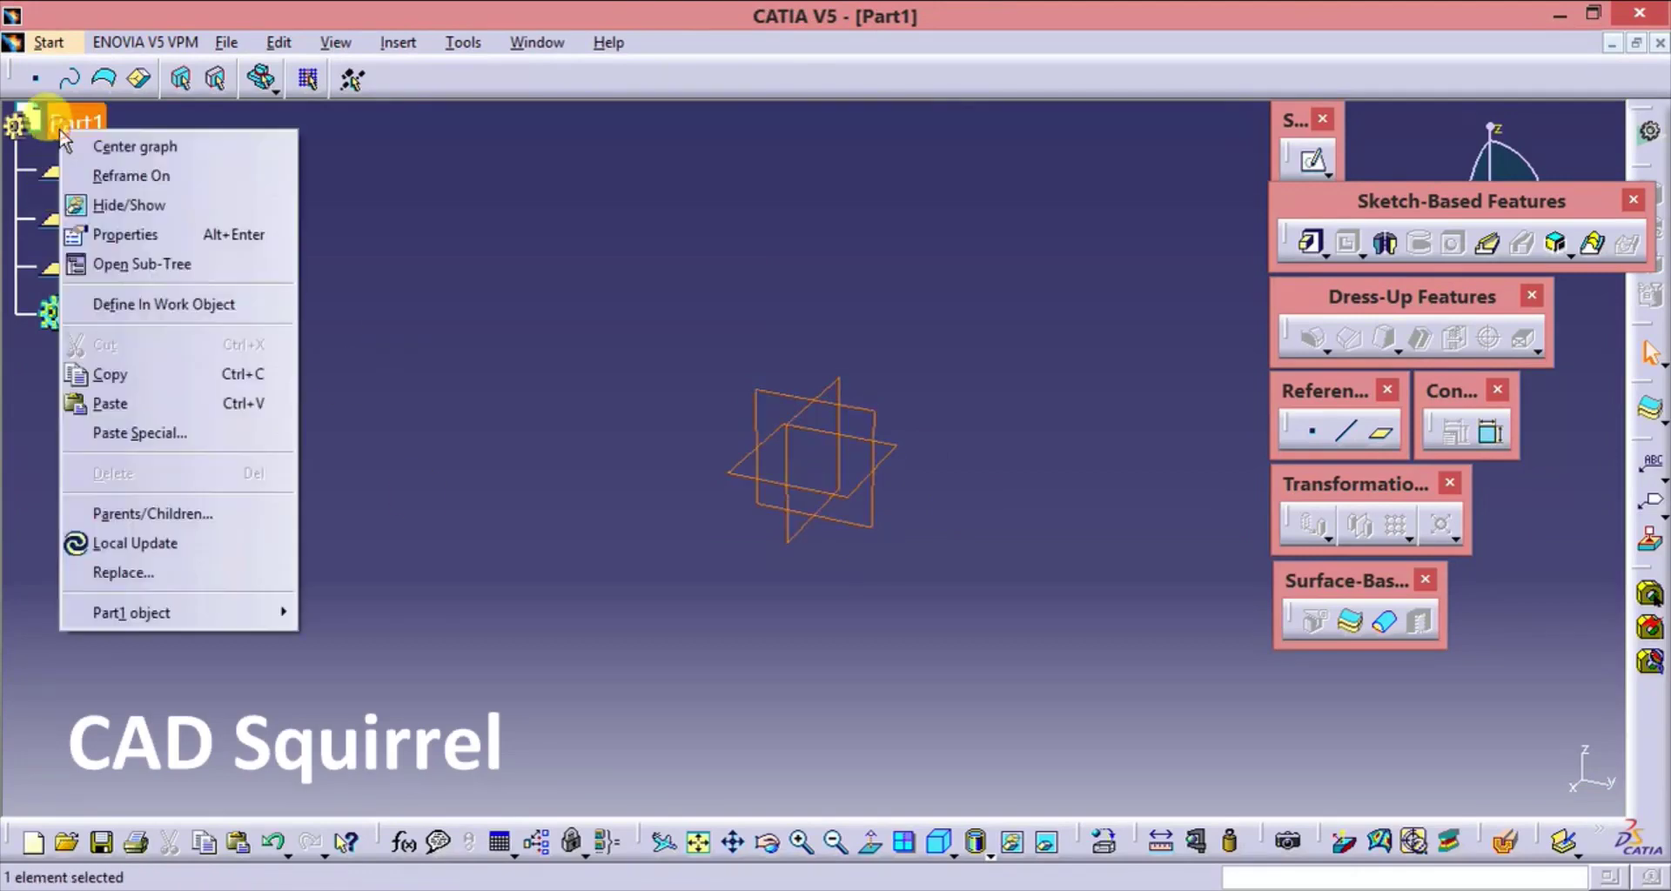
pyautogui.click(233, 406)
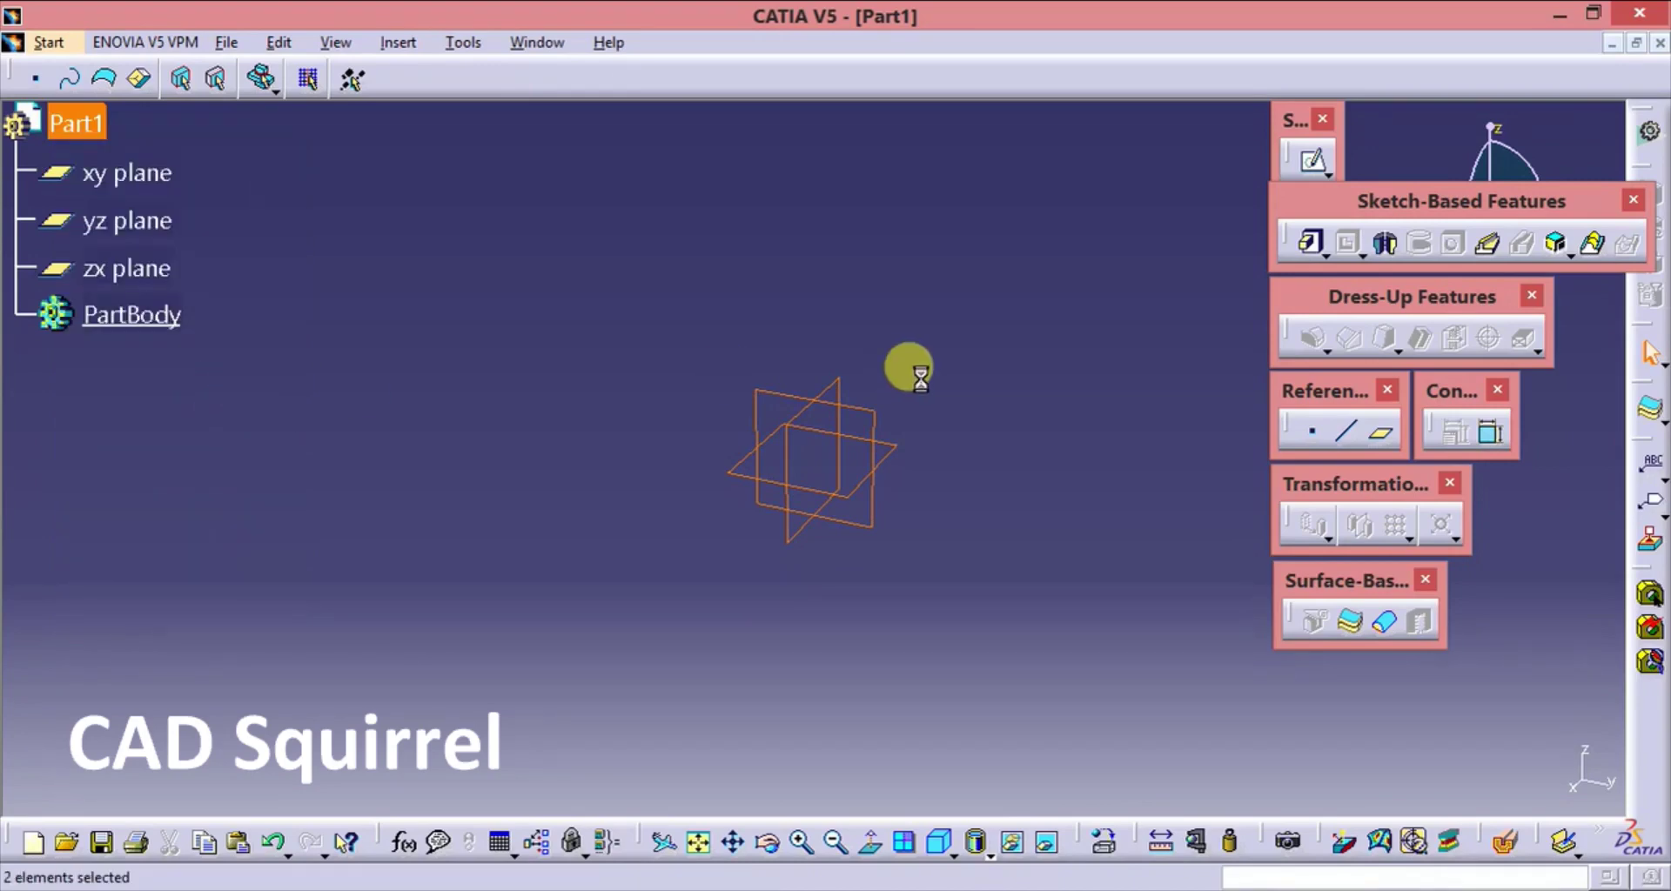
pyautogui.click(765, 604)
pyautogui.moveTo(778, 624); pyautogui.dragTo(860, 406, button='middle')
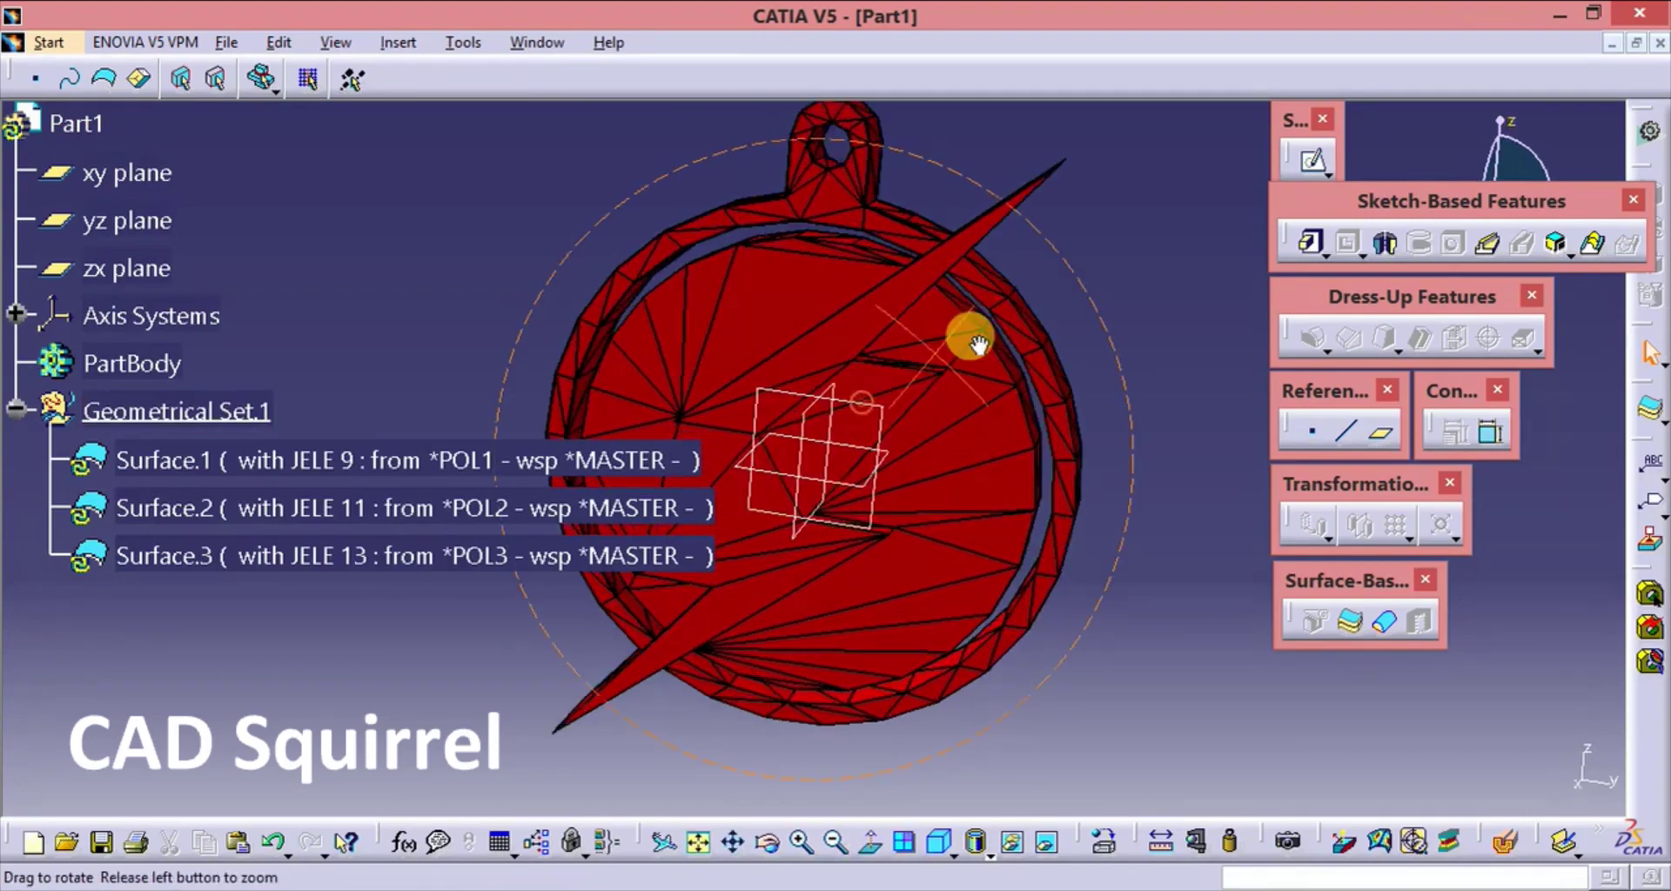
pyautogui.moveTo(975, 343); pyautogui.dragTo(1116, 349, button='middle')
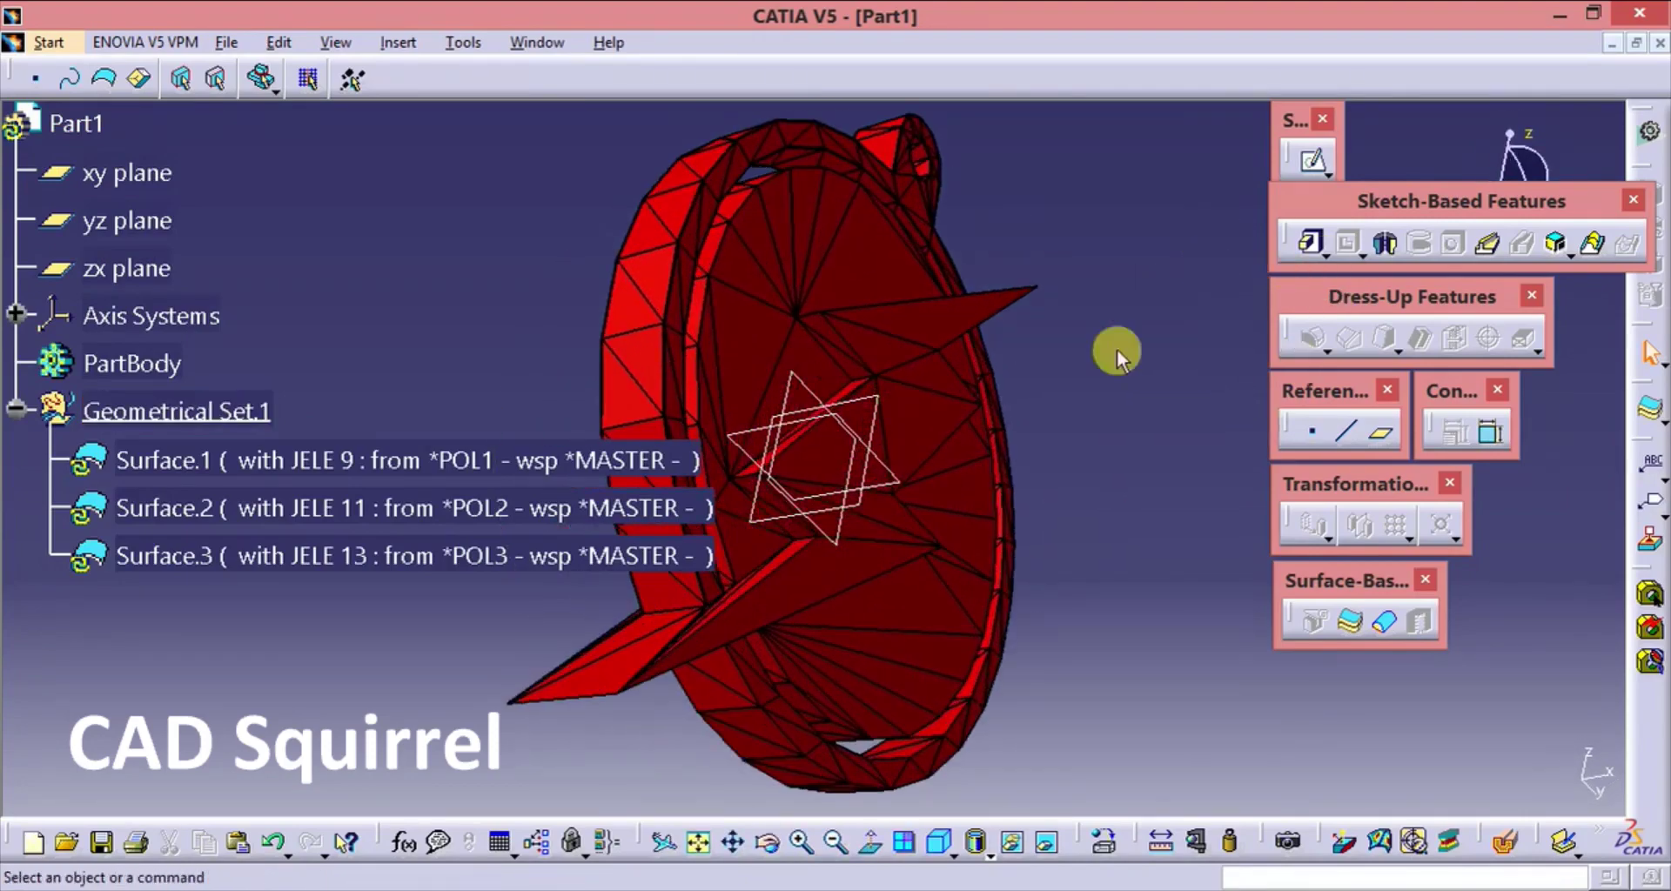
# Save the new part as Part1.CATPart in the lOGOS folder
pyautogui.moveTo(788, 389); pyautogui.dragTo(1131, 531, button='middle')
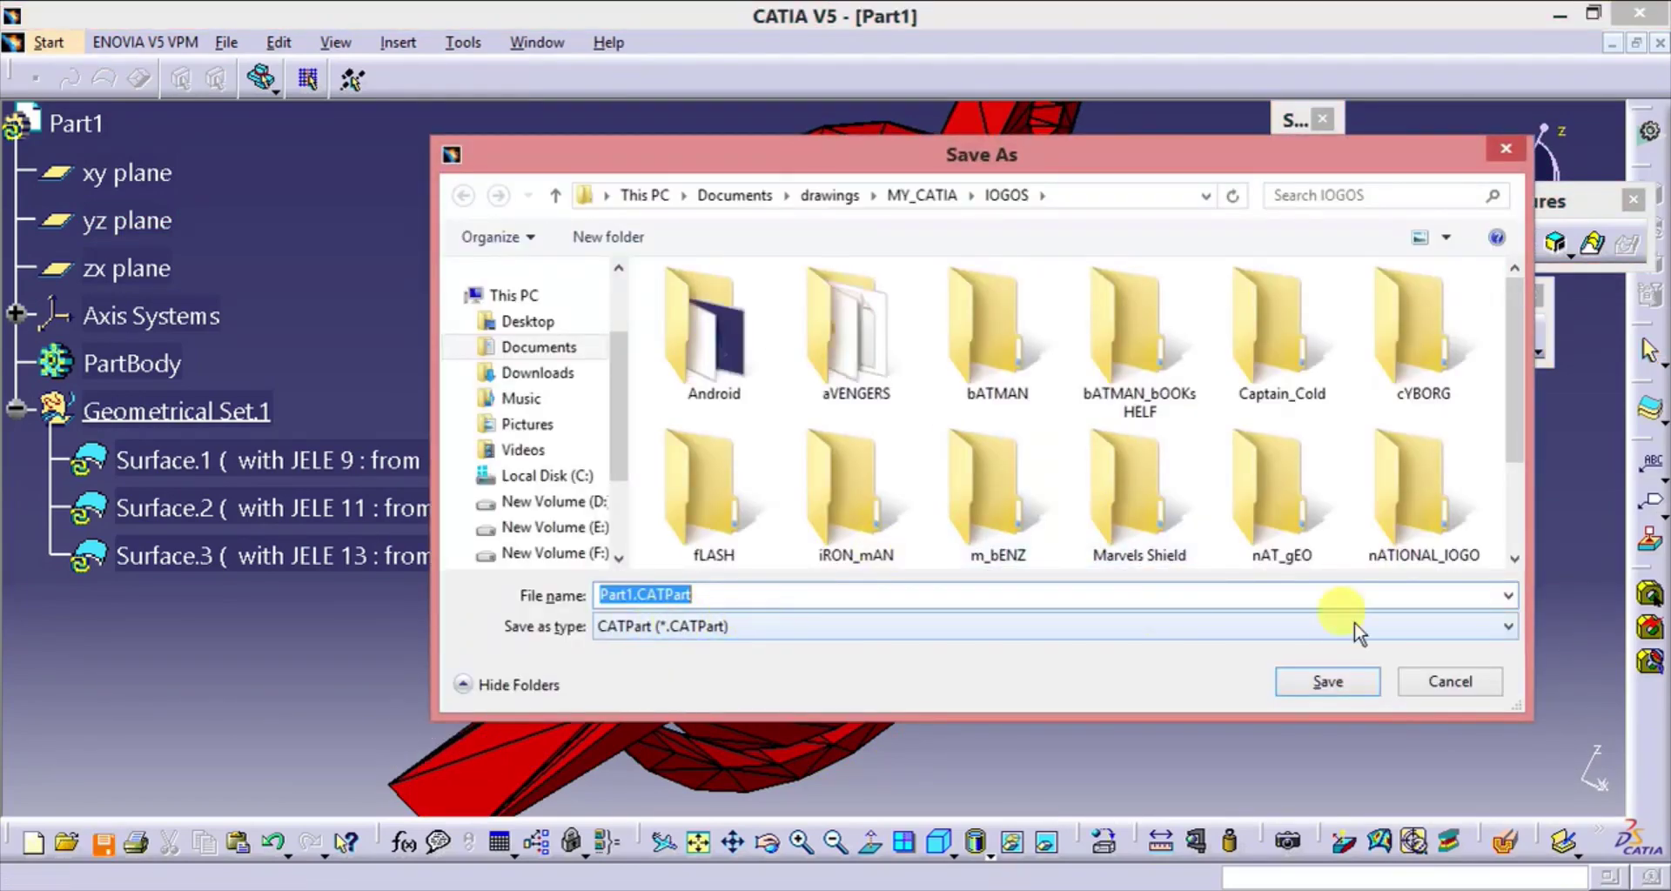
pyautogui.click(1314, 679)
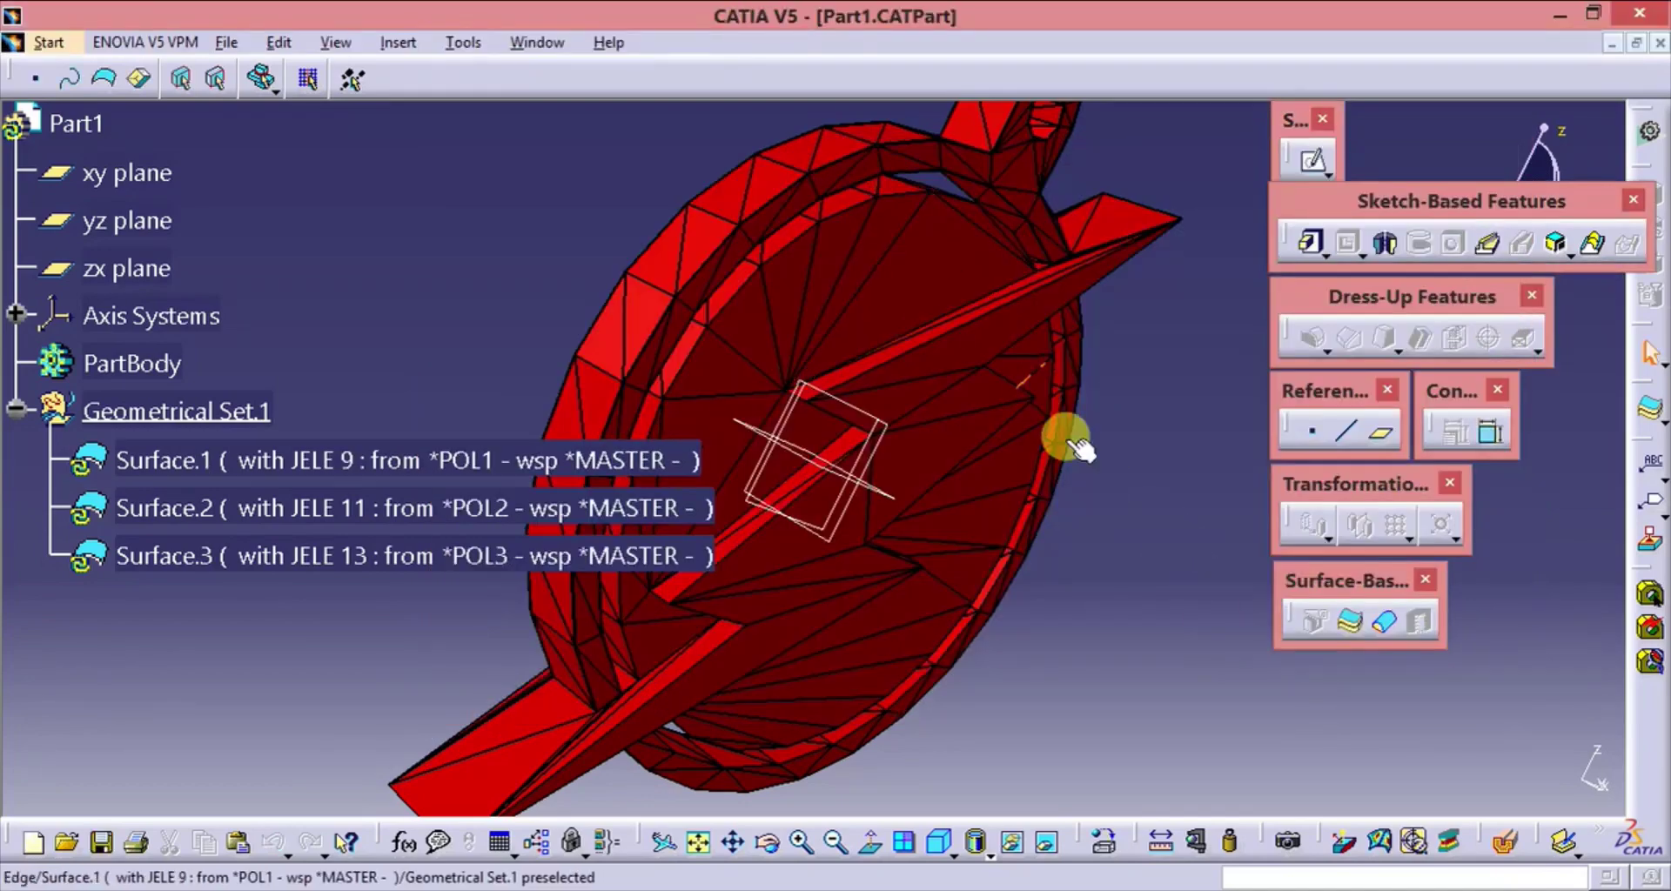
# Measure the minimum distance between a side edge of Surface.1 and the opposite parallel edge on Surface.2
pyautogui.moveTo(1080, 448); pyautogui.dragTo(1048, 473, button='middle')
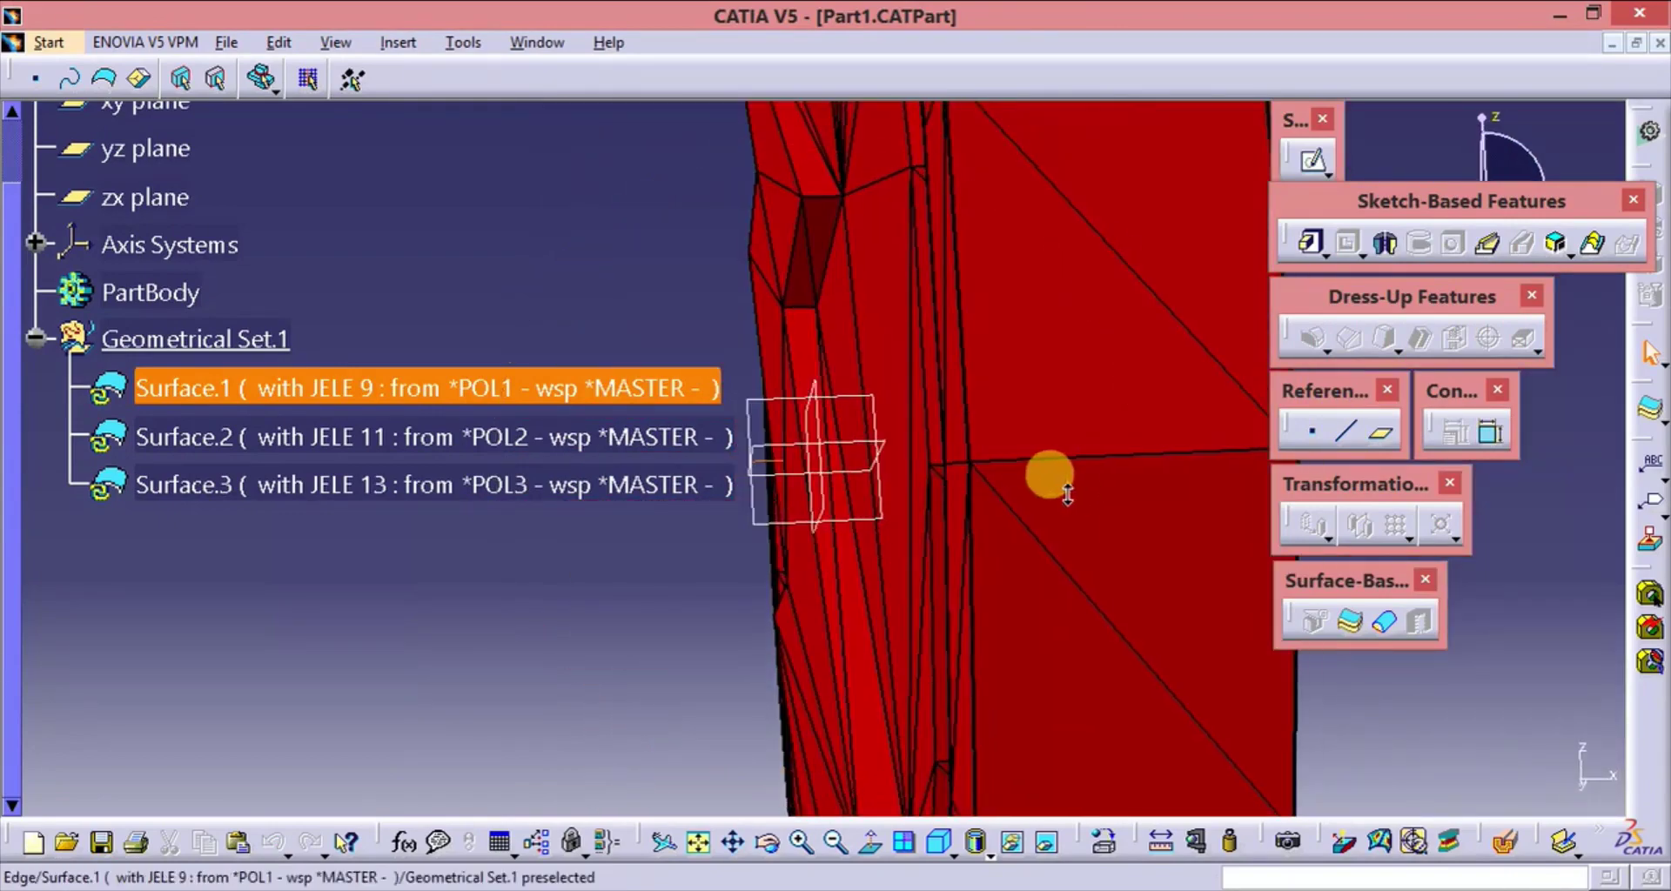
pyautogui.click(1163, 852)
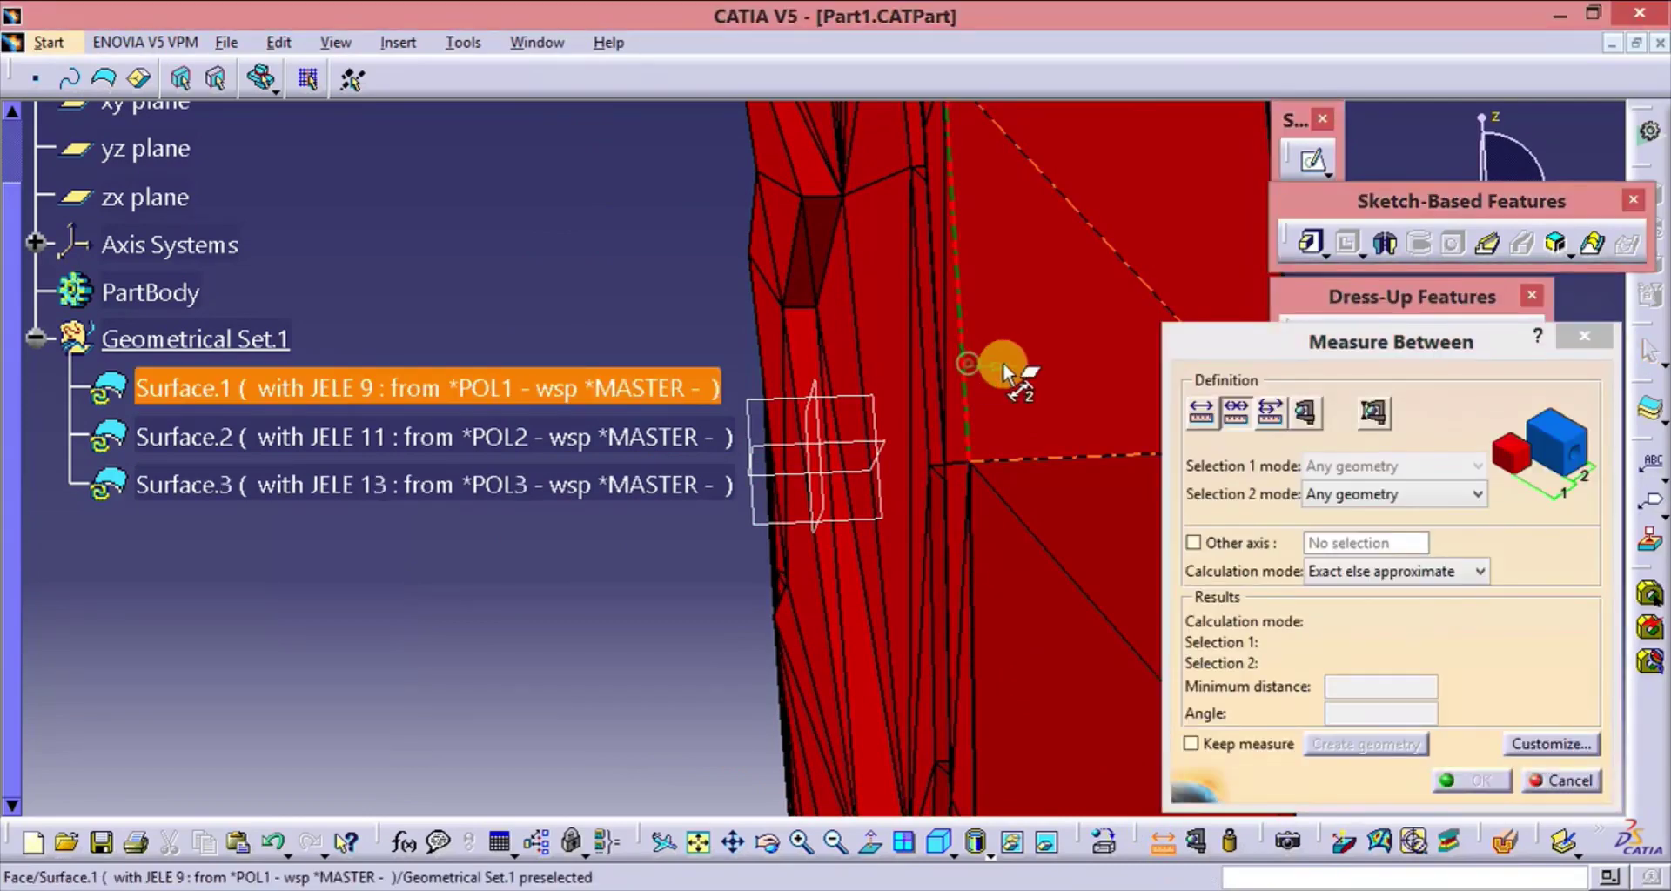
pyautogui.click(1000, 363)
pyautogui.moveTo(1001, 362); pyautogui.dragTo(892, 364, button='middle')
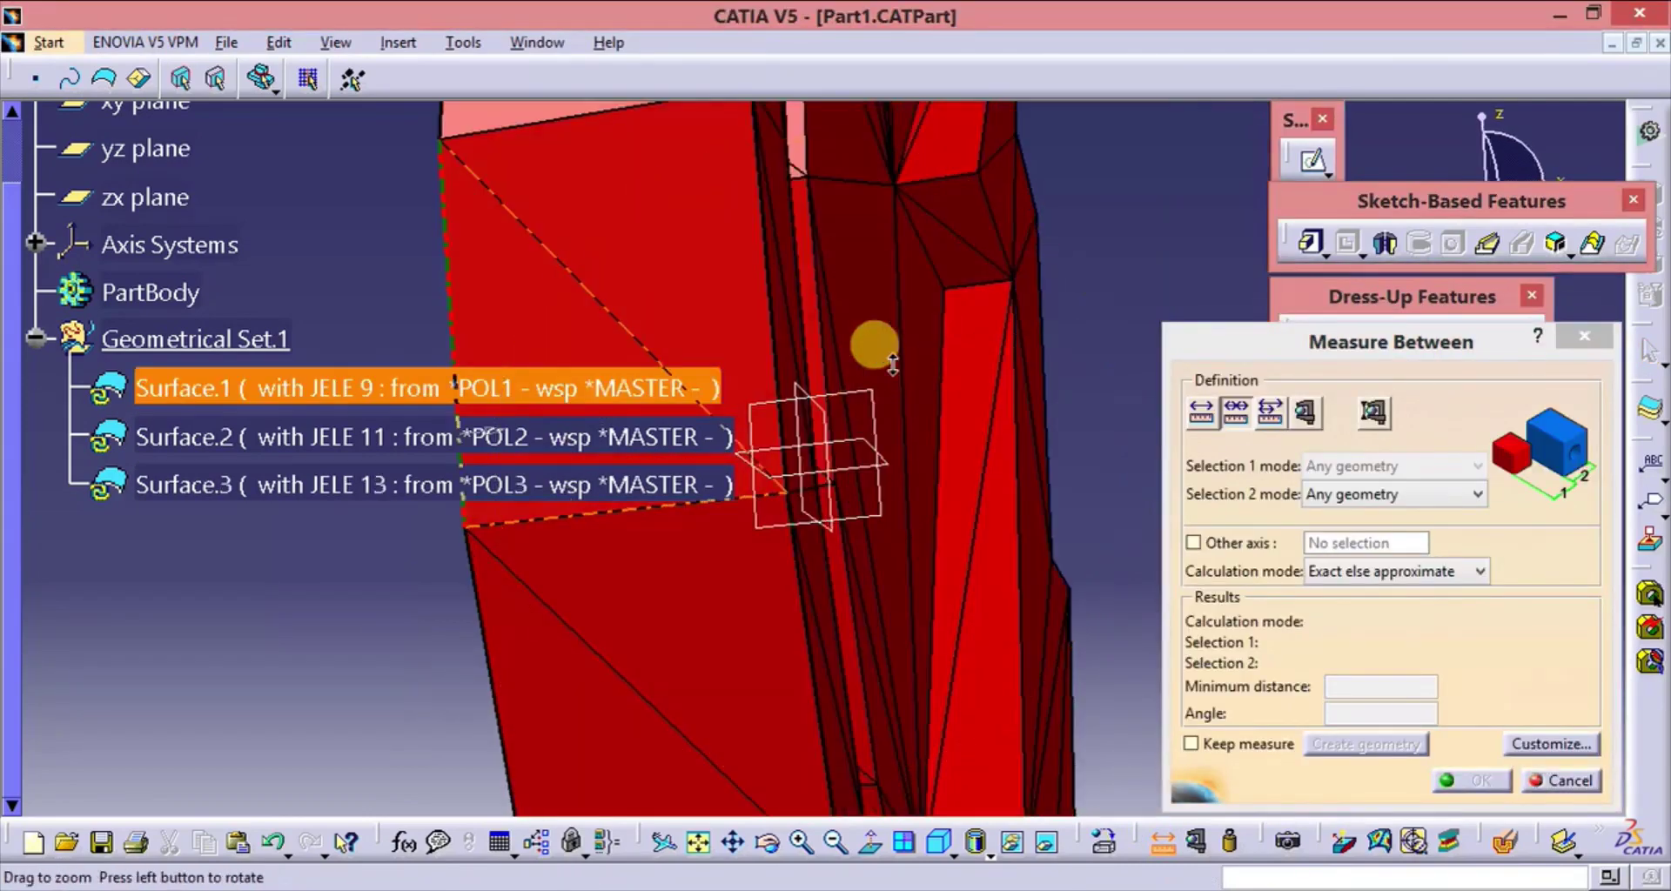
pyautogui.click(768, 262)
pyautogui.moveTo(742, 644); pyautogui.dragTo(795, 659, button='middle')
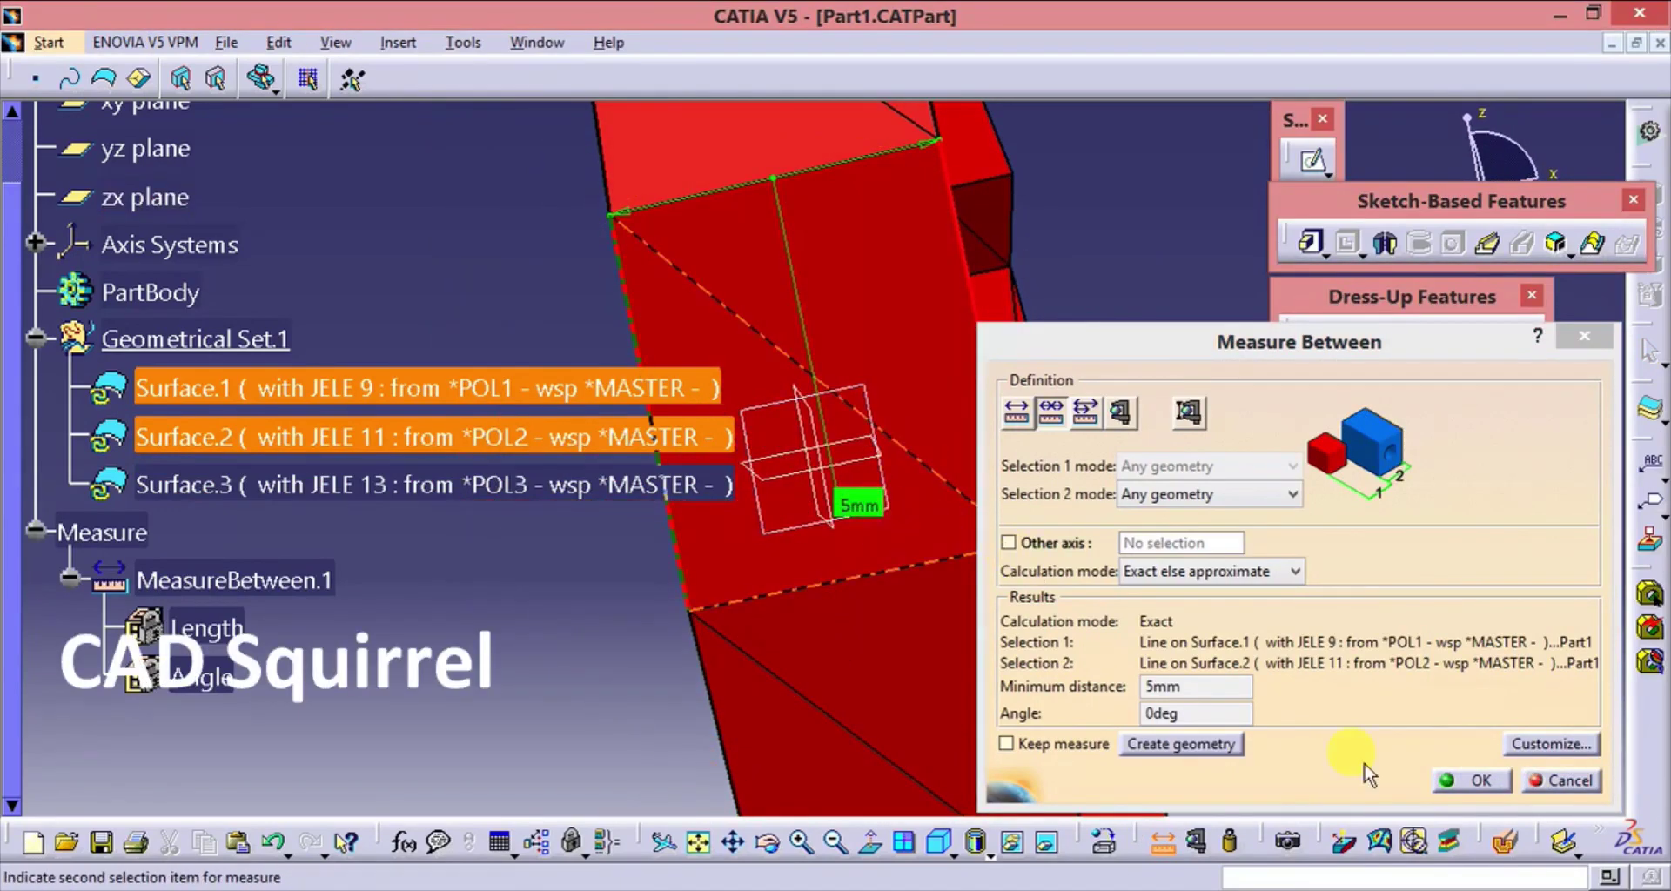
pyautogui.click(1498, 782)
# Save the current state of Part1.CATPart
pyautogui.moveTo(1182, 402); pyautogui.dragTo(896, 598, button='middle')
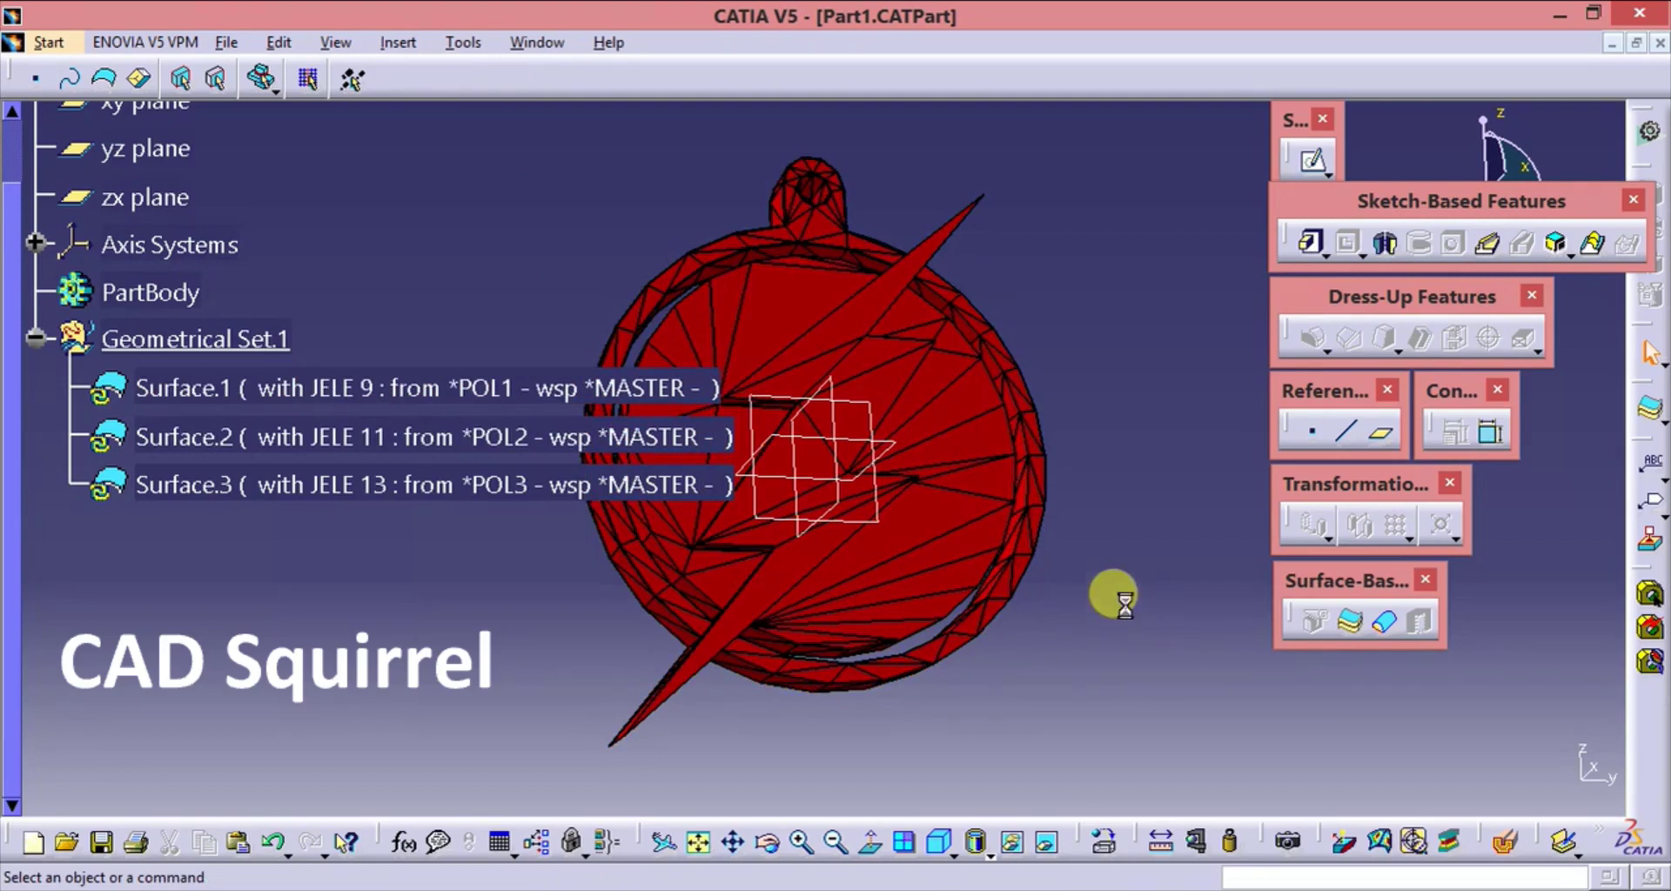
pyautogui.hotkey('ctrl', 's')
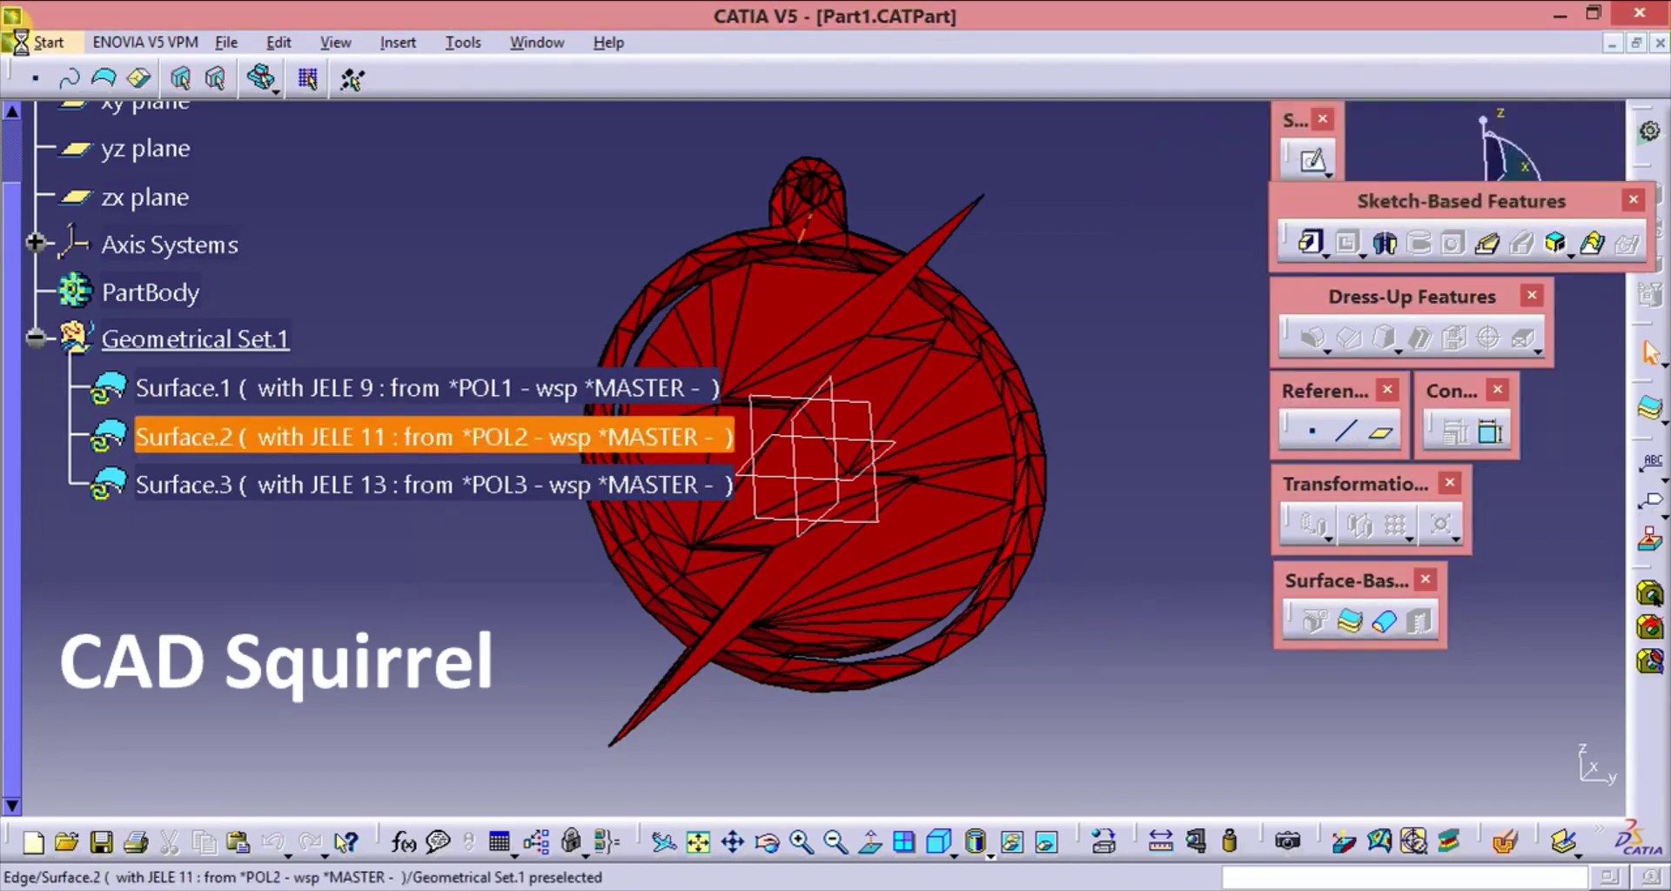
# Examine which file formats Part1 can be saved as, including stl and igs, without saving a copy
pyautogui.click(226, 42)
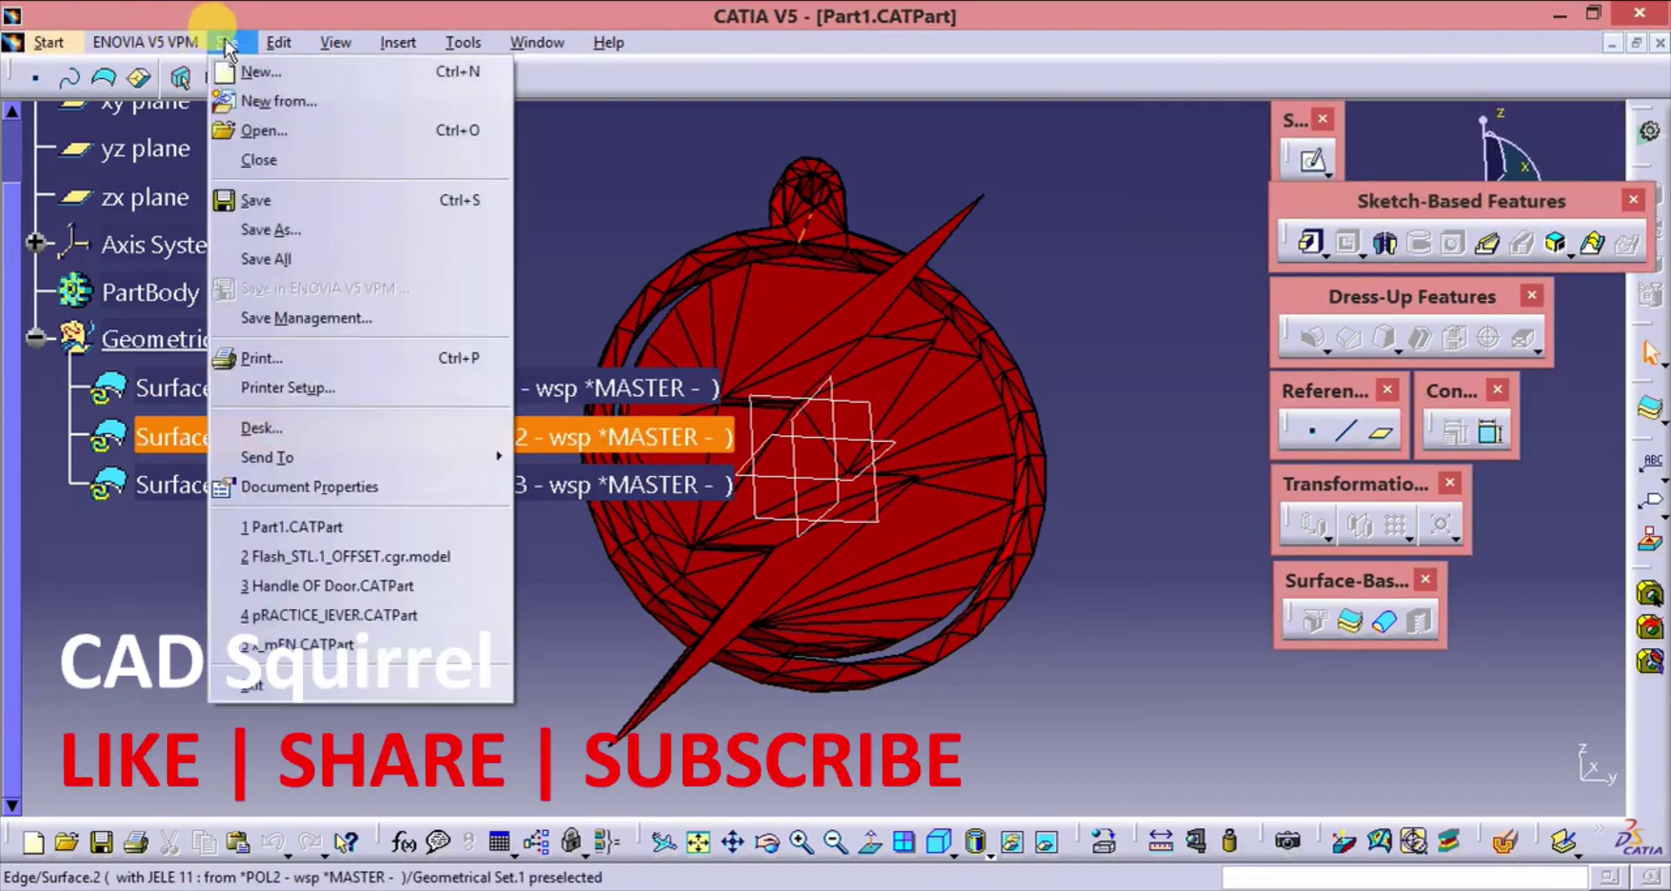
pyautogui.click(296, 230)
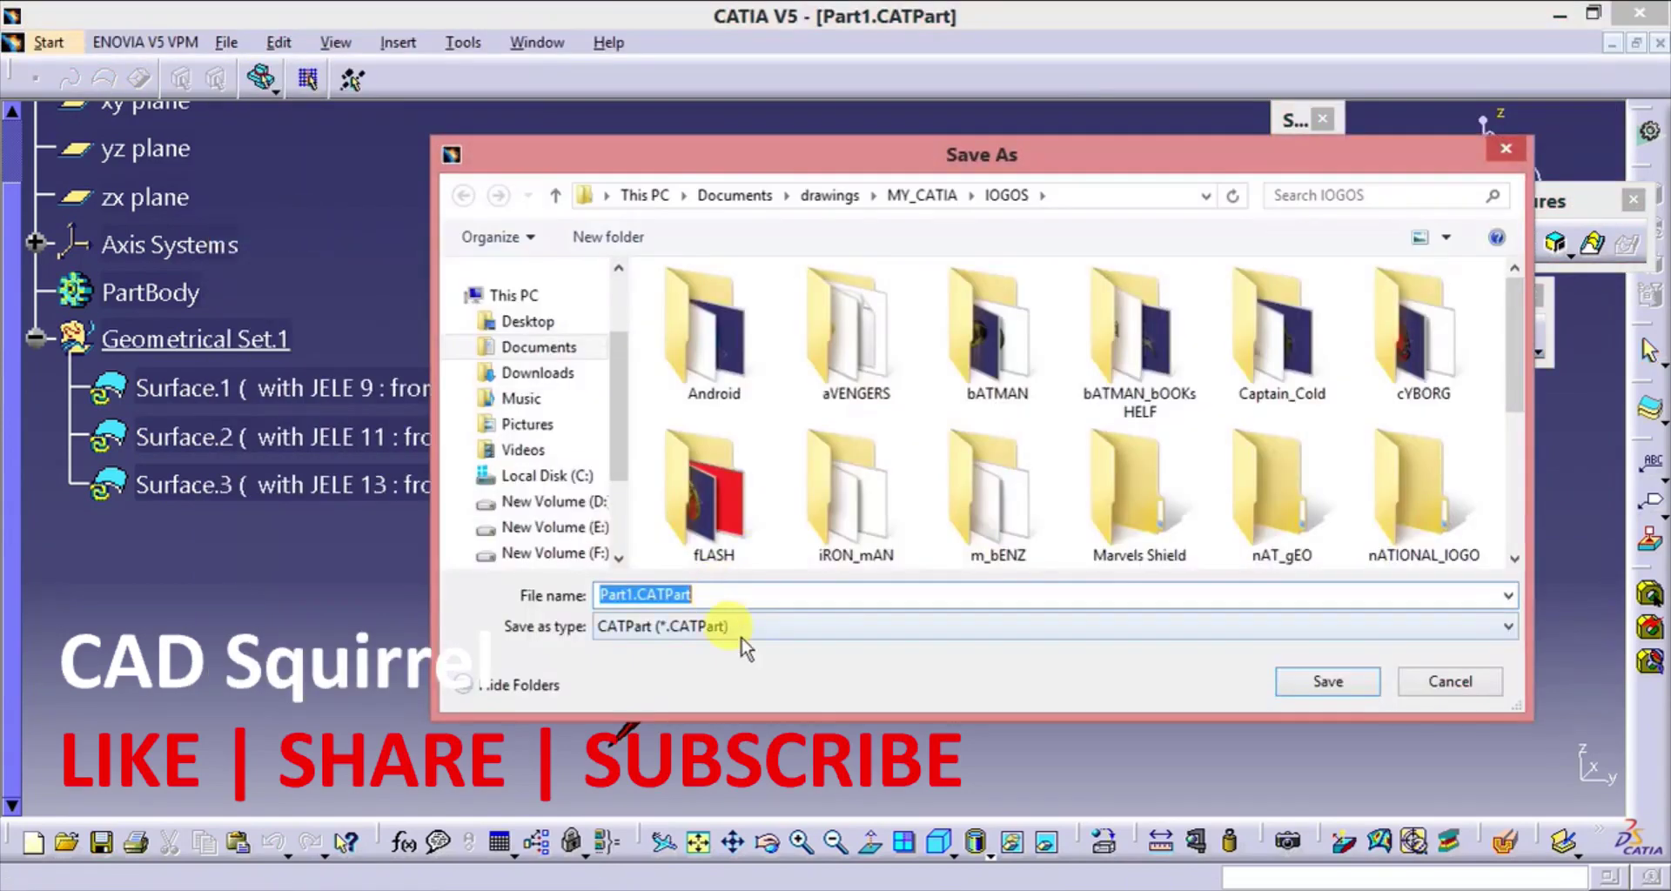
pyautogui.click(739, 629)
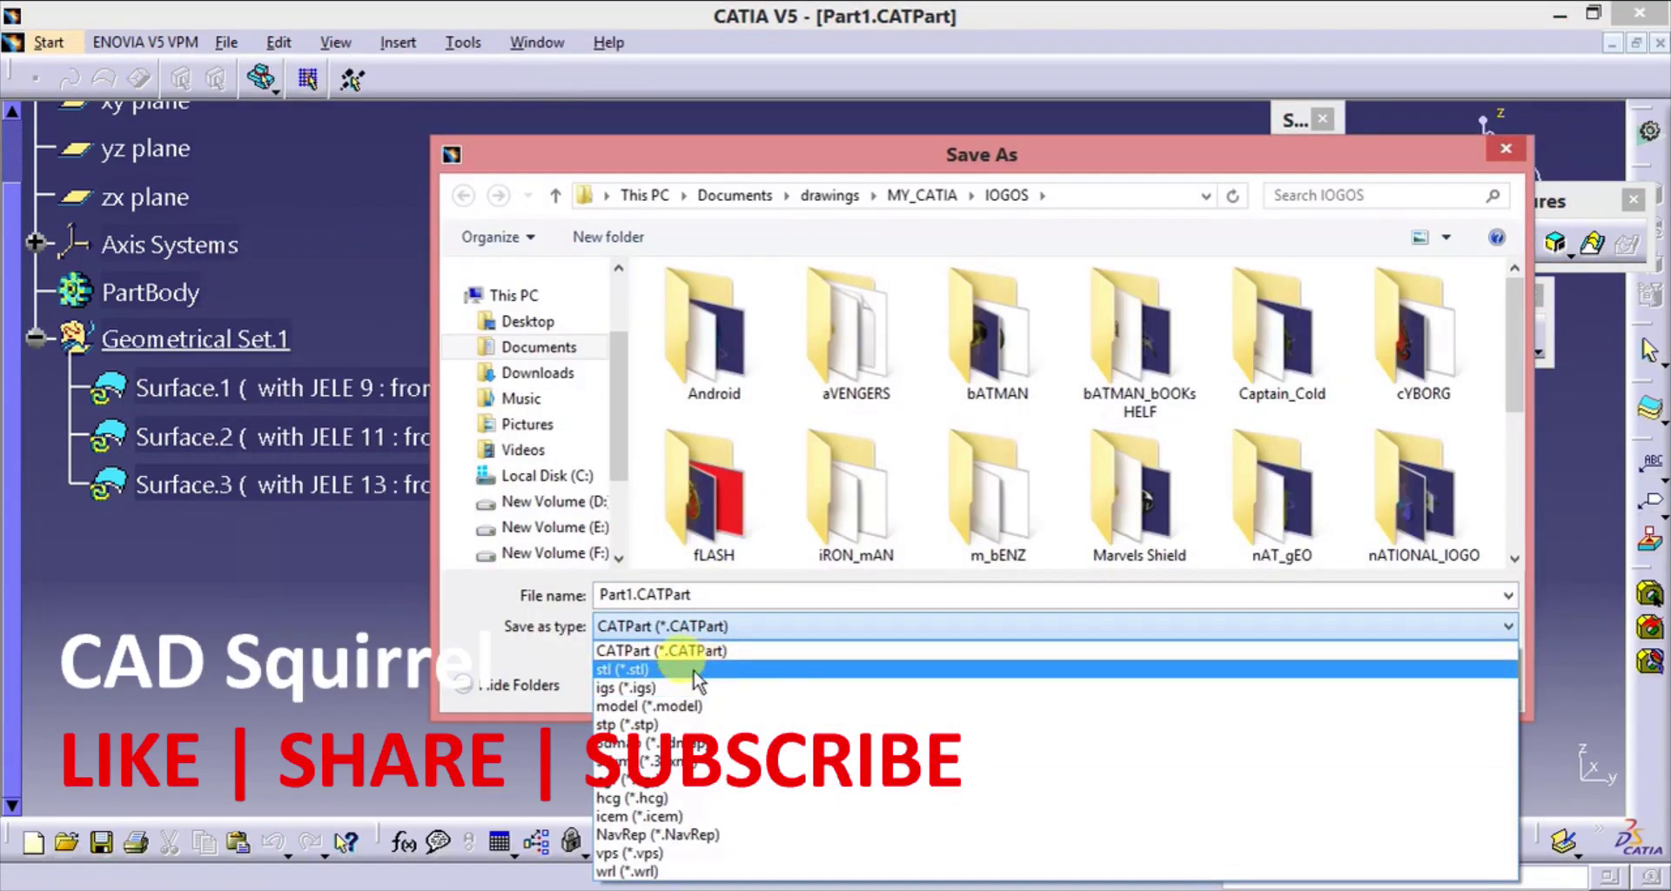
pyautogui.click(570, 677)
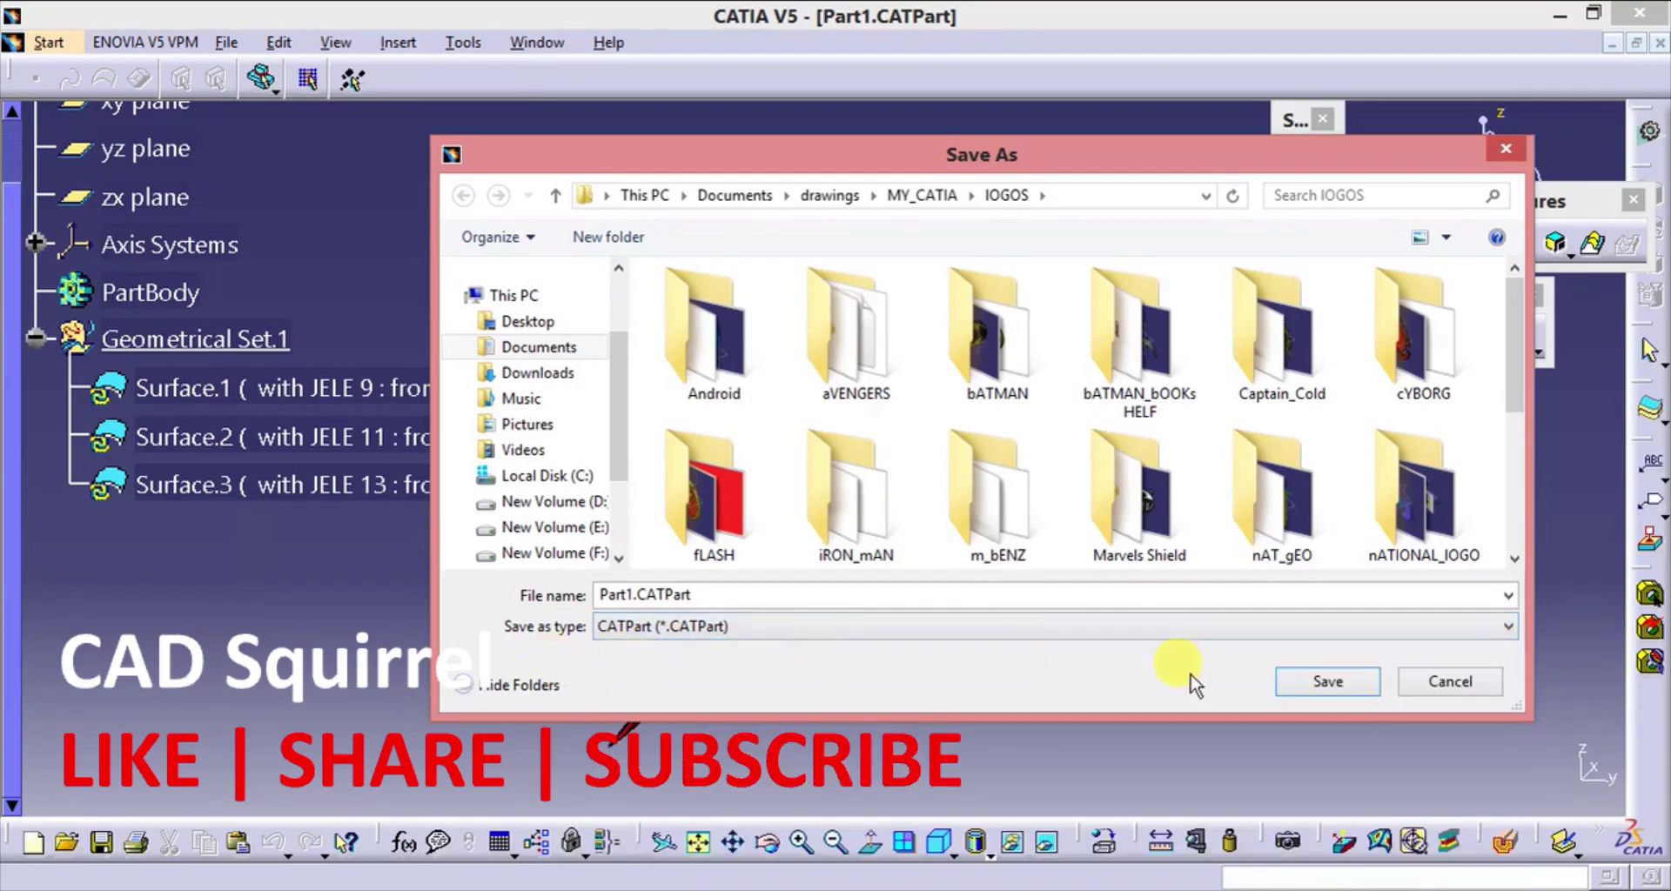
pyautogui.click(1449, 682)
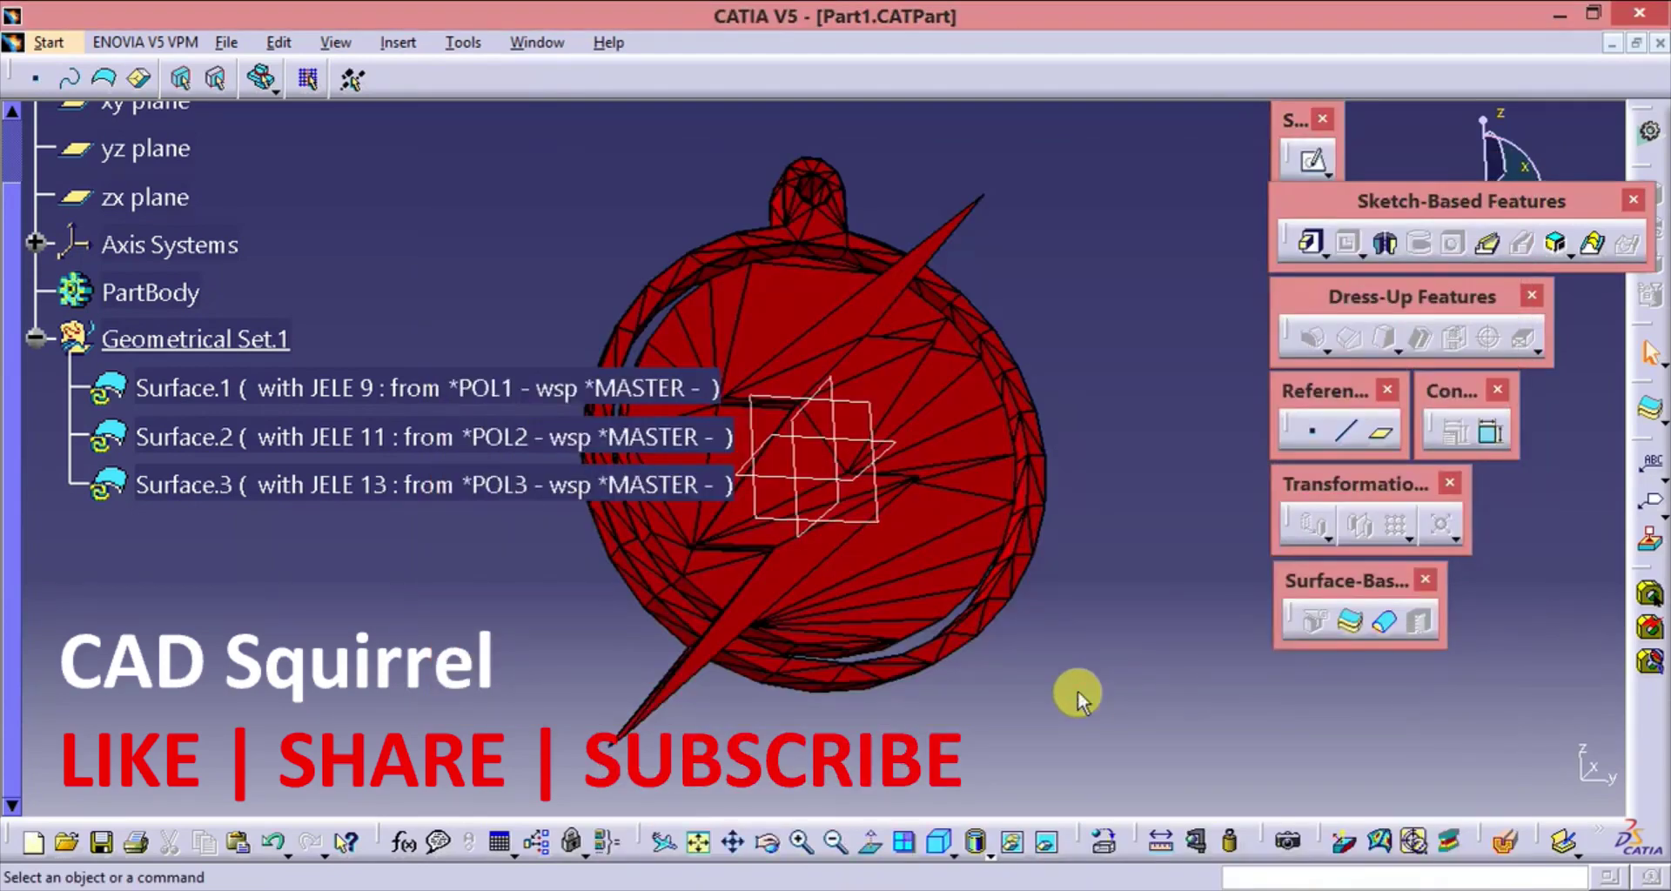